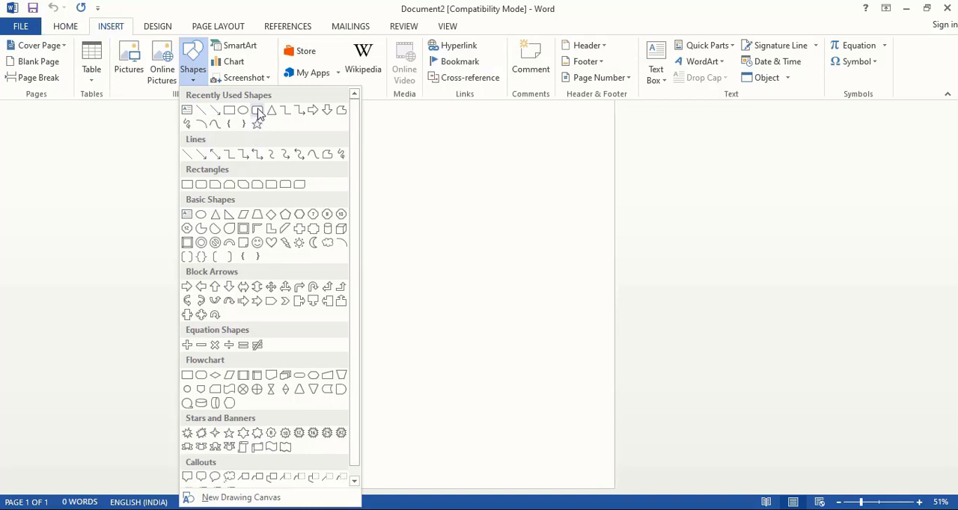
# Step: Draw a rounded square about 1.37" wide in the middle of the page and remove its outline
pyautogui.click(257, 111)
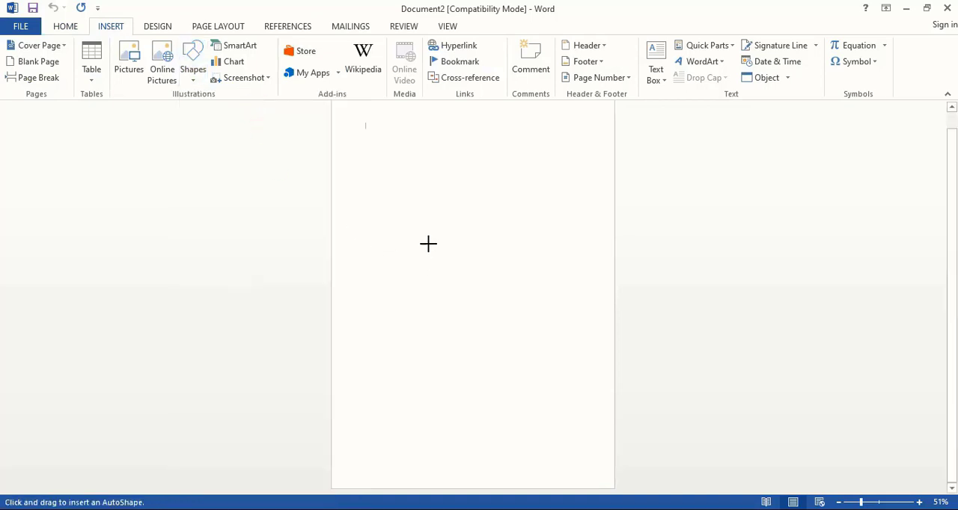
pyautogui.moveTo(428, 244); pyautogui.dragTo(463, 291)
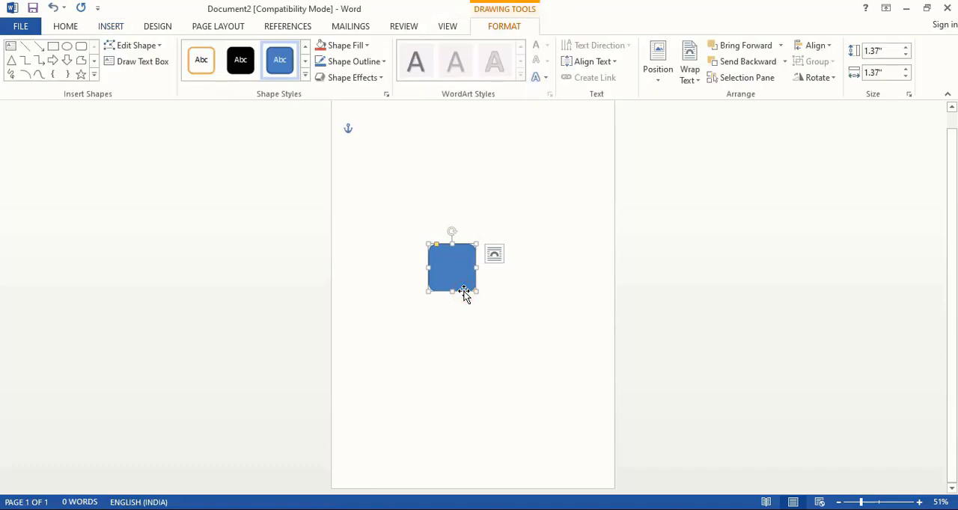
pyautogui.rightClick(456, 268)
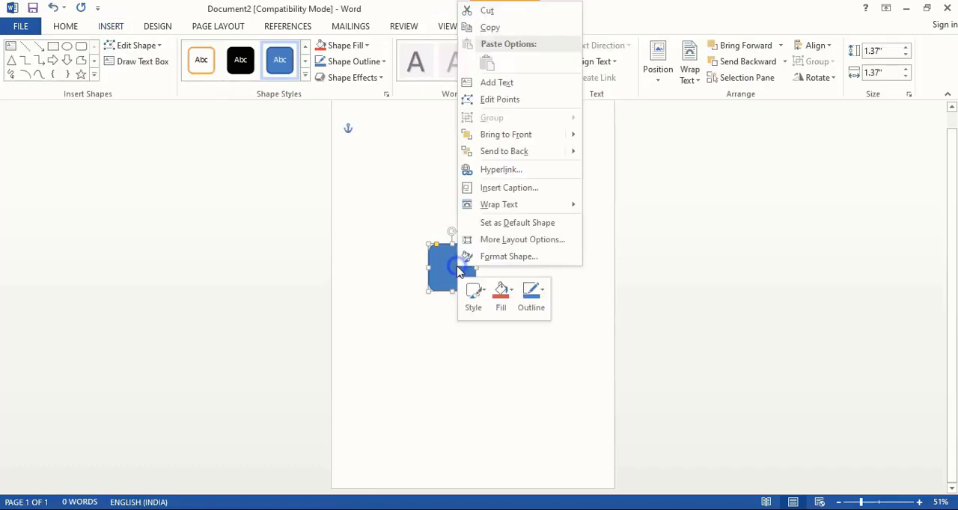
pyautogui.click(497, 257)
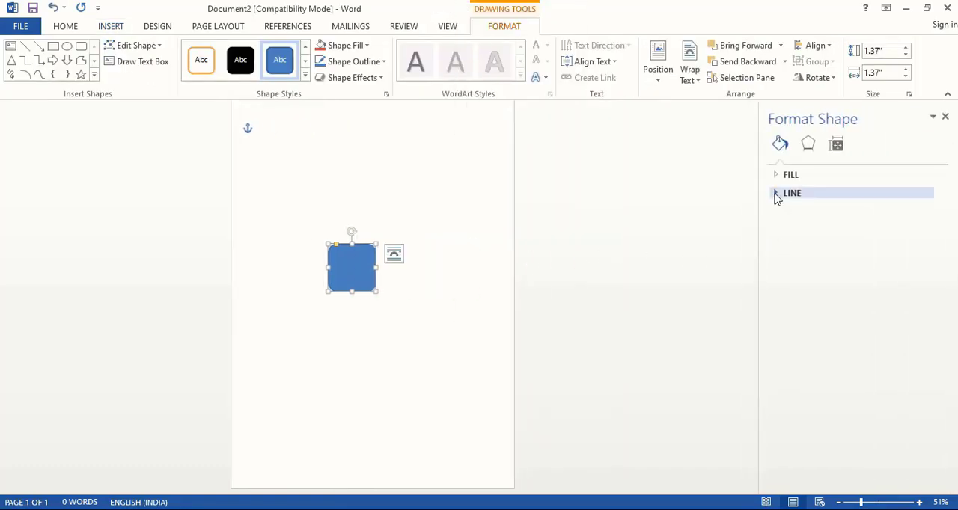
pyautogui.click(776, 194)
pyautogui.click(787, 214)
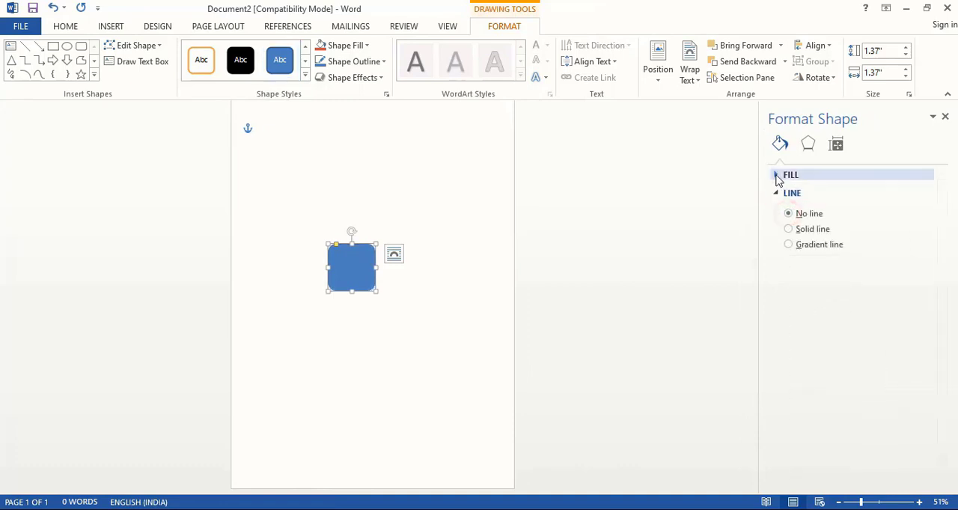
# Step: Fill the rounded square with a custom solid orange, RGB 239, 178, 57
pyautogui.click(776, 177)
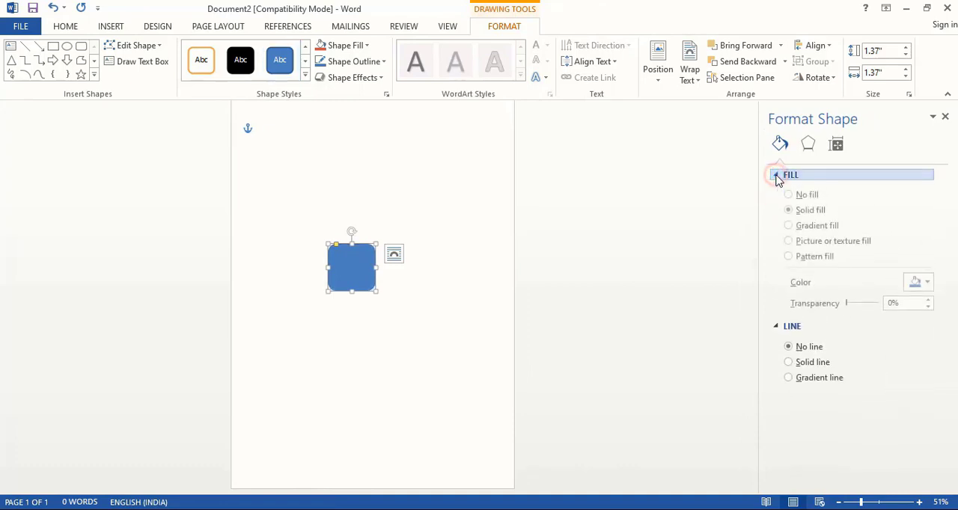
pyautogui.click(921, 284)
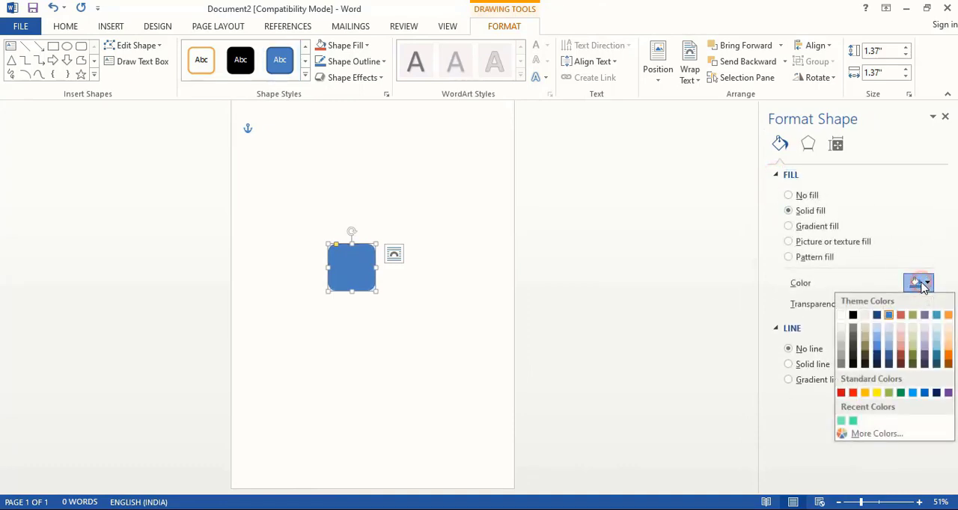
pyautogui.click(858, 435)
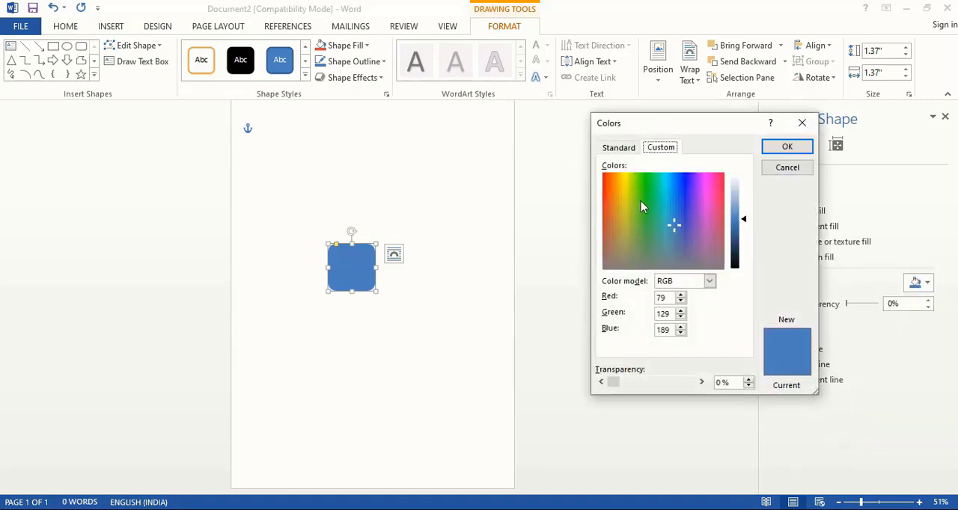
pyautogui.click(615, 188)
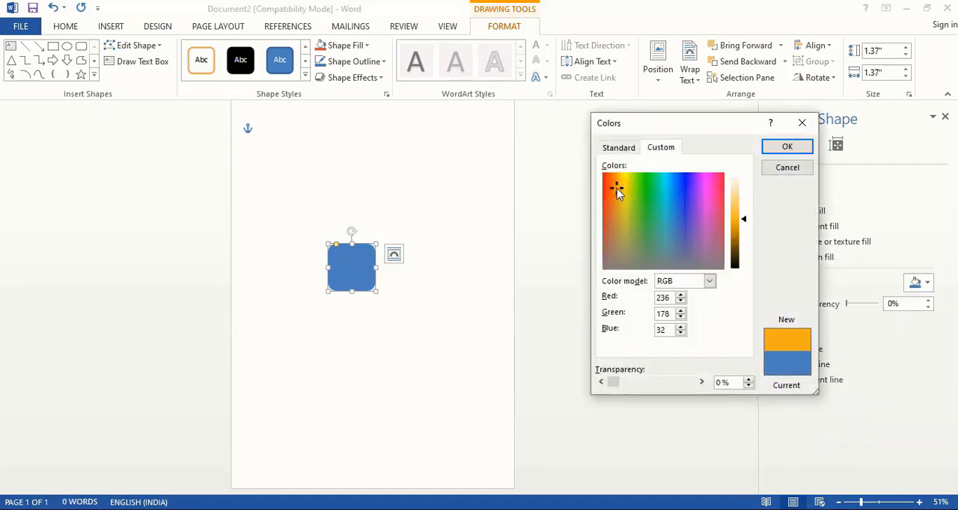
pyautogui.click(618, 178)
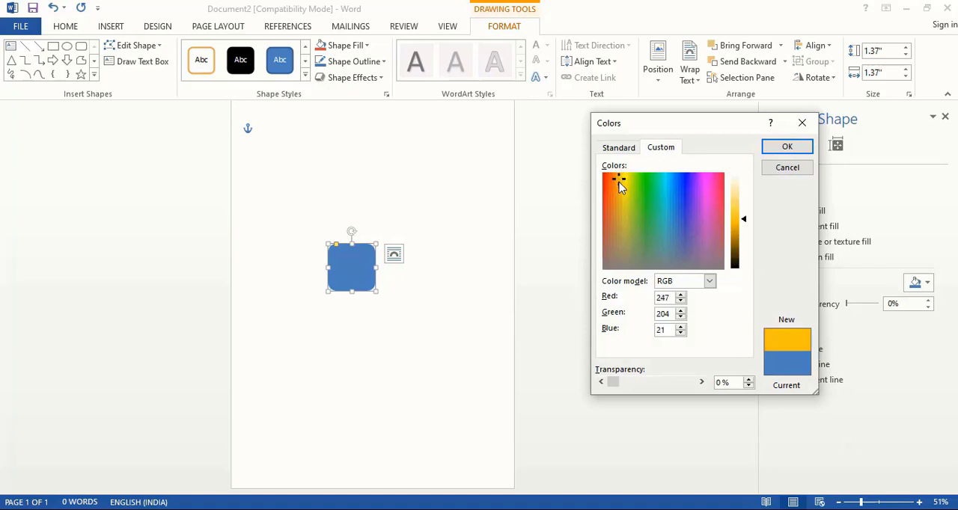
pyautogui.click(616, 188)
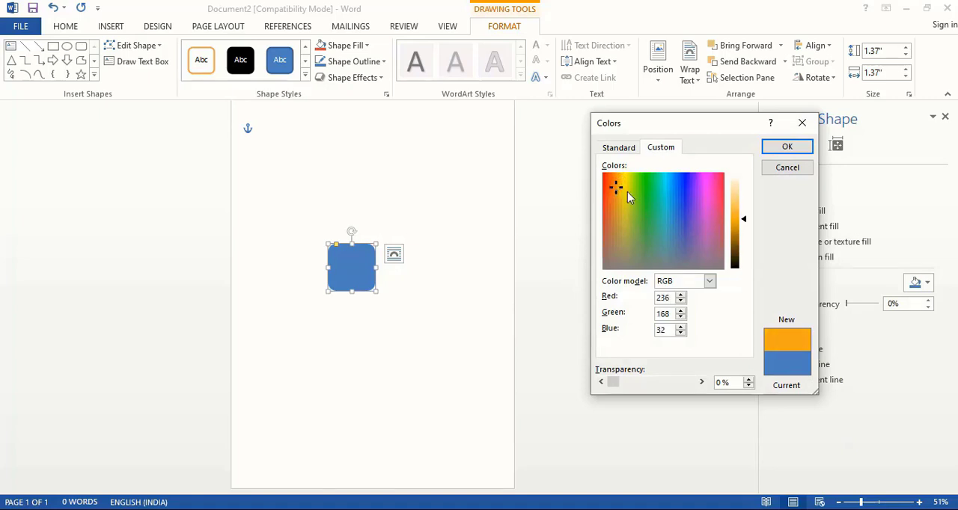
pyautogui.click(743, 216)
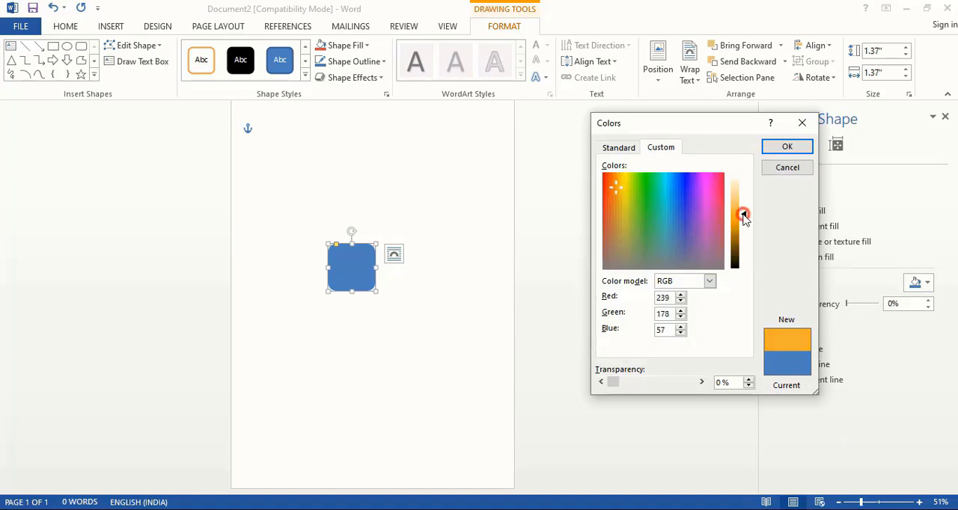
pyautogui.click(786, 147)
pyautogui.click(582, 290)
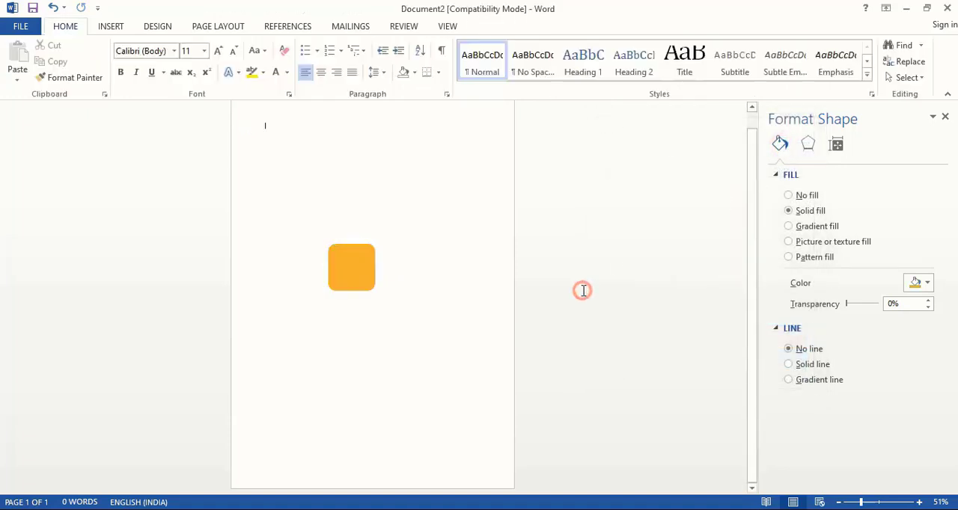
# Step: Rotate the orange square into a diamond and place it at the lower right corner of the page, partly off the edge
pyautogui.click(364, 270)
pyautogui.moveTo(351, 231); pyautogui.dragTo(527, 475)
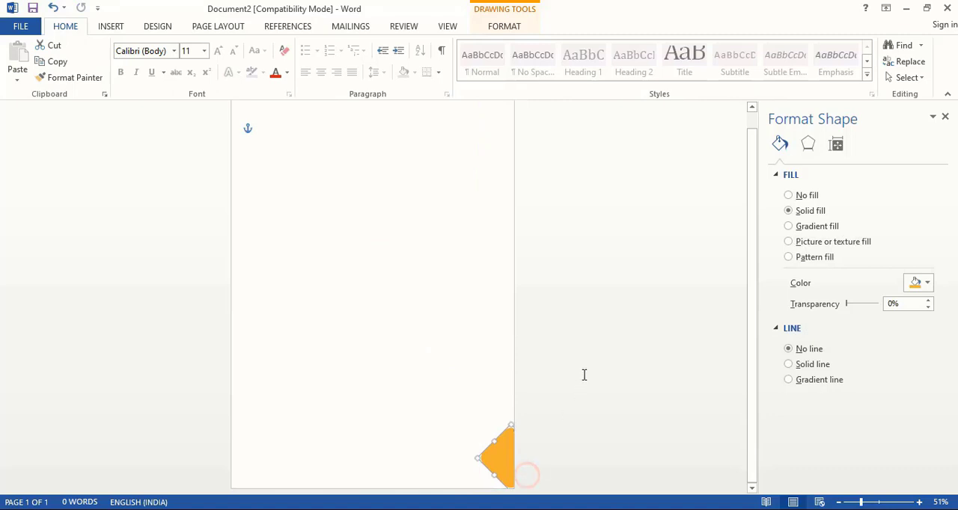
pyautogui.click(595, 425)
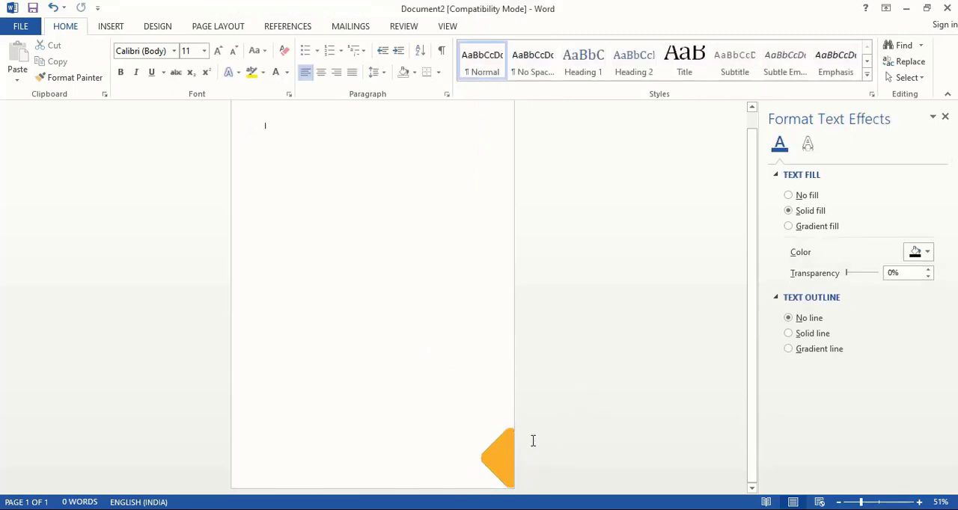
# Step: Shrink the corner diamond slightly and place a copy beside it along the lower page edge
pyautogui.click(498, 457)
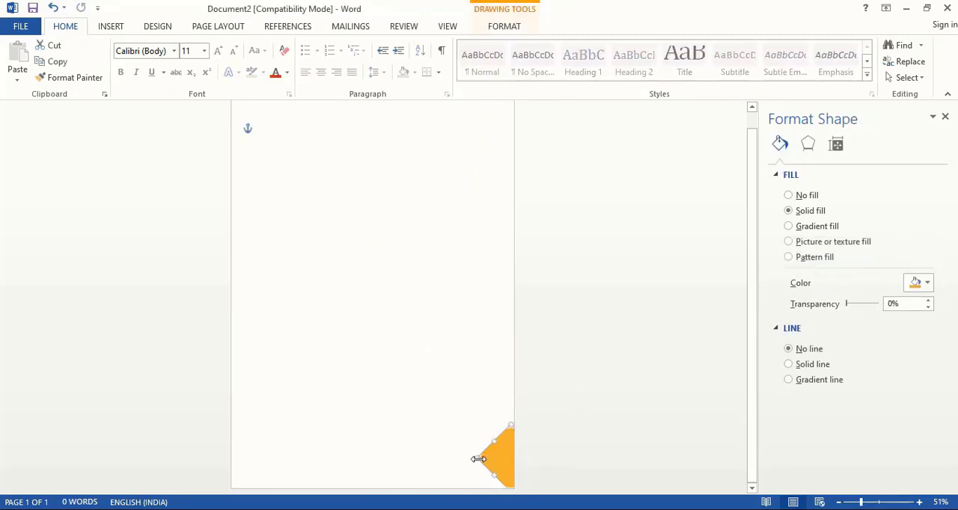
pyautogui.moveTo(478, 458); pyautogui.dragTo(471, 496)
pyautogui.hotkey('ctrl', 'z')
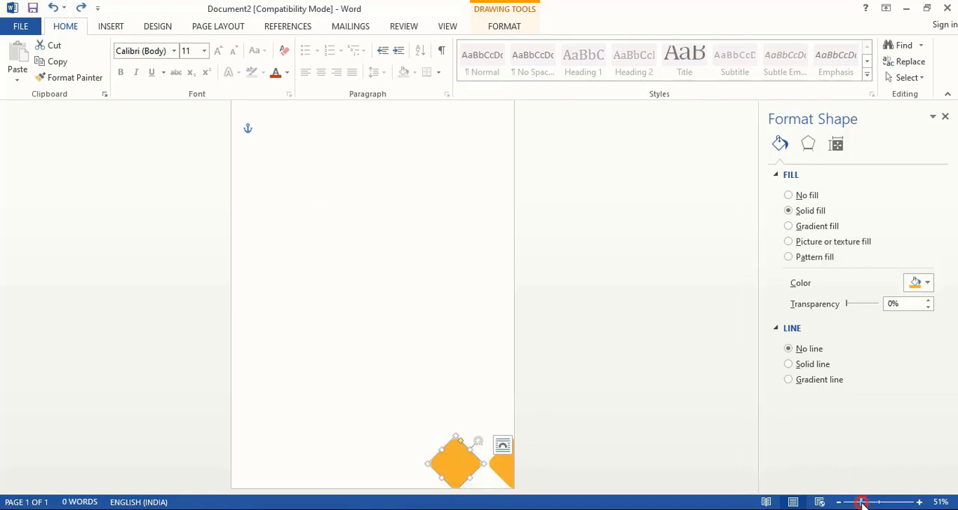
# Step: Copy the large diamond up and to the right, placing it above the first two in the lower right corner
pyautogui.moveTo(862, 503); pyautogui.dragTo(852, 502)
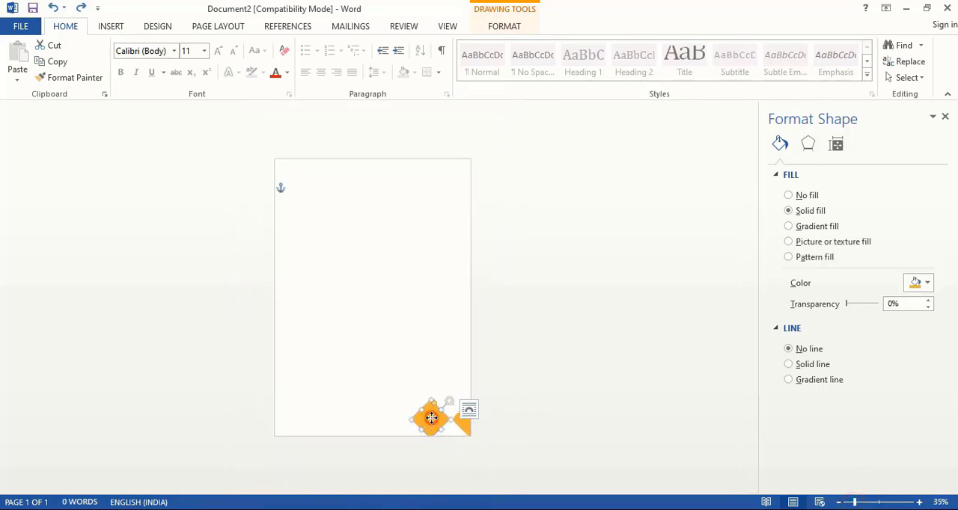
pyautogui.moveTo(431, 418); pyautogui.dragTo(474, 373)
pyautogui.click(549, 400)
pyautogui.click(660, 372)
pyautogui.click(594, 386)
pyautogui.click(528, 387)
pyautogui.click(532, 371)
pyautogui.click(538, 374)
# Step: Extend the lower right cluster with smaller diamond copies along its outer side and the page edges
pyautogui.click(920, 502)
pyautogui.click(919, 502)
pyautogui.moveTo(501, 425); pyautogui.dragTo(439, 479)
pyautogui.click(568, 414)
pyautogui.click(457, 473)
pyautogui.moveTo(429, 480); pyautogui.dragTo(438, 480)
pyautogui.click(569, 441)
pyautogui.click(920, 502)
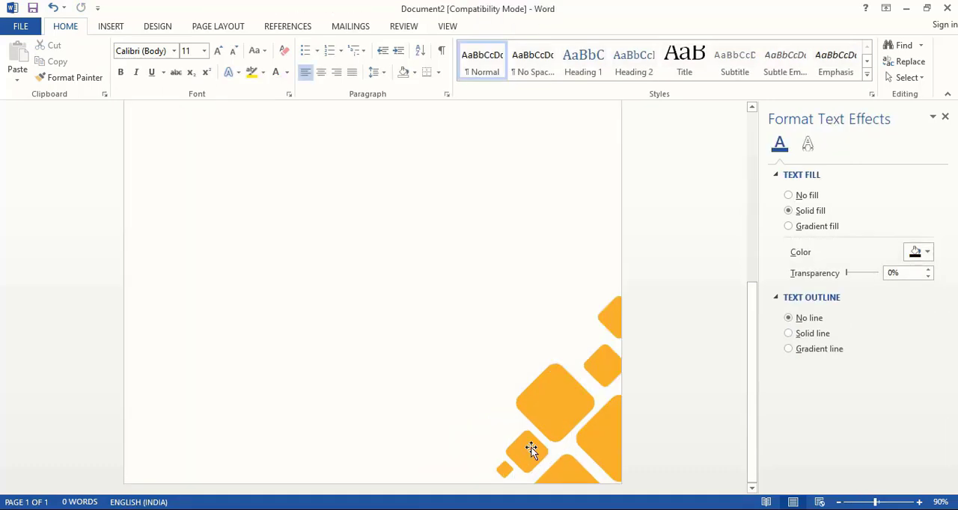
# Step: Scatter more small diamond copies around the upper and outer sides of the lower right cluster
pyautogui.moveTo(532, 451); pyautogui.dragTo(472, 458)
pyautogui.moveTo(447, 460); pyautogui.dragTo(592, 340)
pyautogui.click(633, 410)
pyautogui.moveTo(592, 340); pyautogui.dragTo(582, 314)
pyautogui.click(607, 314)
pyautogui.click(677, 258)
# Step: Copy diamonds of different sizes from the lower cluster into a row along the upper page edge
pyautogui.moveTo(874, 502); pyautogui.dragTo(856, 502)
pyautogui.moveTo(480, 405); pyautogui.dragTo(372, 143)
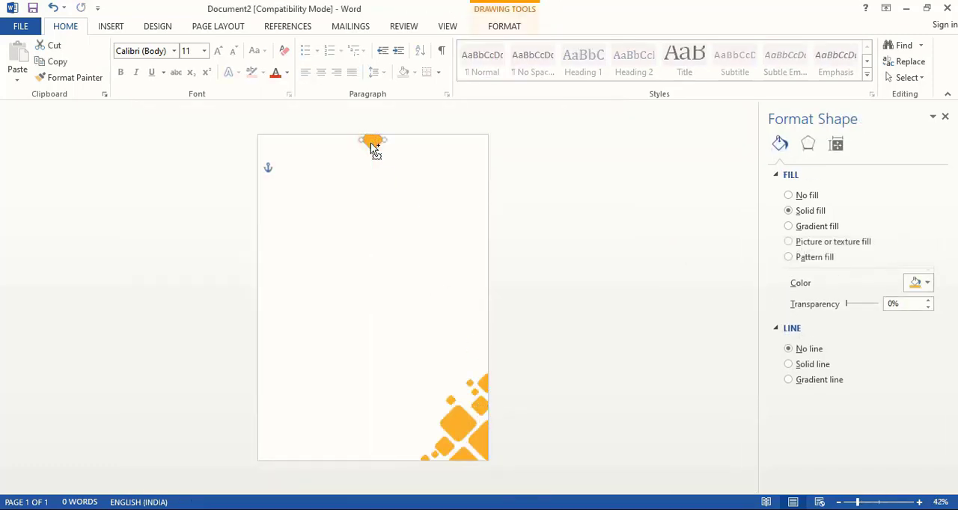
pyautogui.moveTo(450, 401); pyautogui.dragTo(423, 169)
pyautogui.click(423, 152)
pyautogui.moveTo(424, 148); pyautogui.dragTo(332, 141)
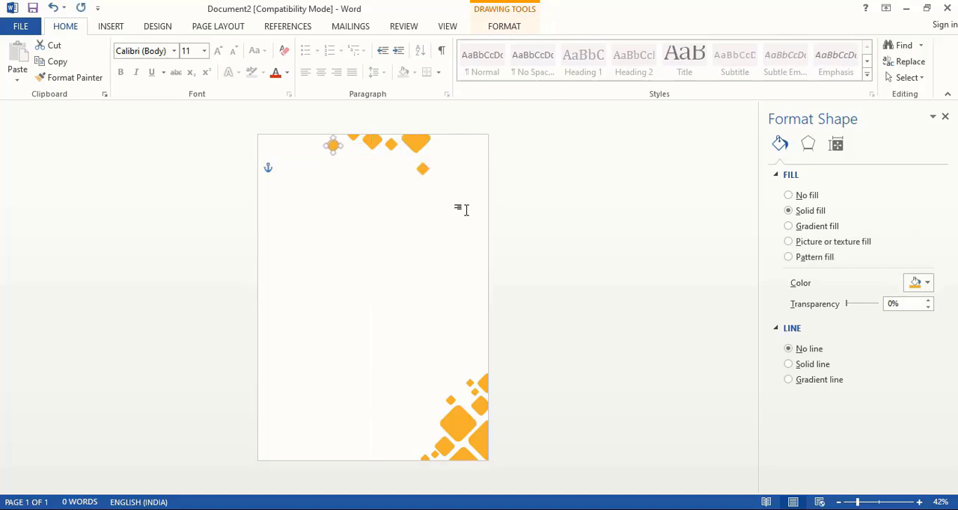
# Step: Copy diamonds toward the upper left corner of the page and nudge them into alignment with the row
pyautogui.hotkey('ctrl', 'z')
pyautogui.moveTo(392, 144); pyautogui.dragTo(286, 155)
pyautogui.click(443, 166)
pyautogui.click(659, 182)
pyautogui.press('Left')
pyautogui.press('Left')
pyautogui.press('Left')
pyautogui.press('Left')
pyautogui.press('Left')
pyautogui.press('Left')
pyautogui.press('Right')
pyautogui.press('Right')
pyautogui.press('Right')
pyautogui.press('Up')
# Step: Place a small diamond near the upper left corner and a large one partly off the left page edge
pyautogui.click(562, 173)
pyautogui.click(568, 180)
pyautogui.moveTo(404, 159); pyautogui.dragTo(281, 144)
pyautogui.click(592, 198)
pyautogui.moveTo(416, 142); pyautogui.dragTo(259, 167)
pyautogui.click(593, 249)
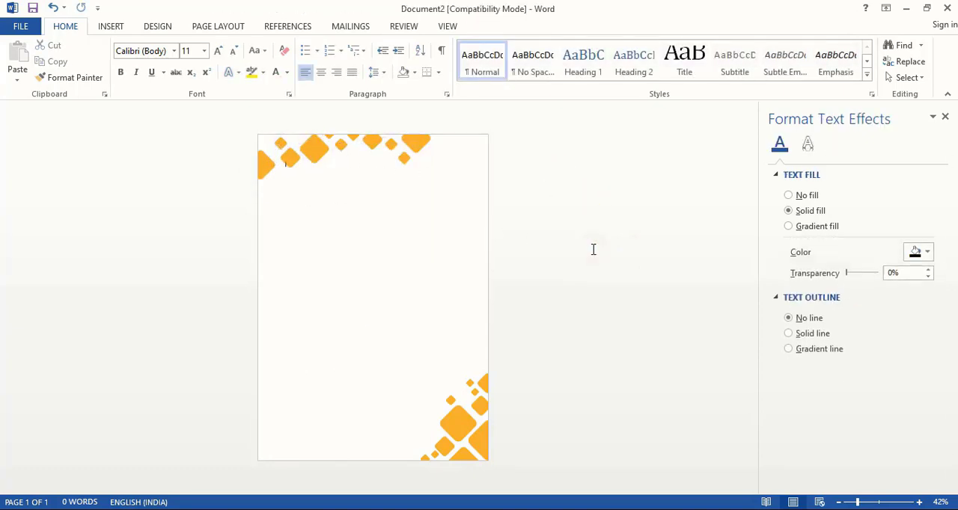
# Step: Reposition the spare diamonds so they fill the gaps and finish the row along the upper page edge
pyautogui.moveTo(404, 158); pyautogui.dragTo(295, 137)
pyautogui.click(603, 218)
pyautogui.click(557, 183)
pyautogui.moveTo(416, 145); pyautogui.dragTo(390, 135)
# Step: Paste the copied letter text boxes and shift them down and left so they fit within the page
pyautogui.click(416, 294)
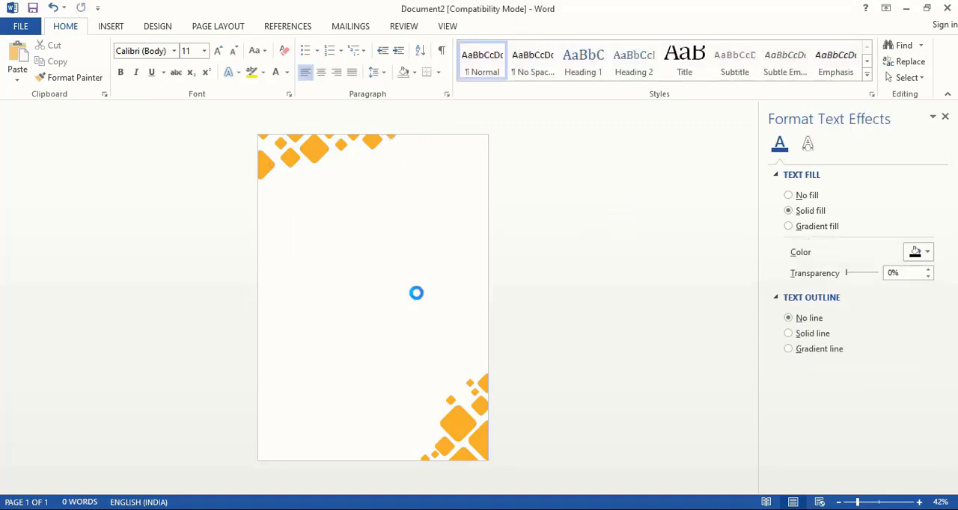
pyautogui.hotkey('ctrl', 'v')
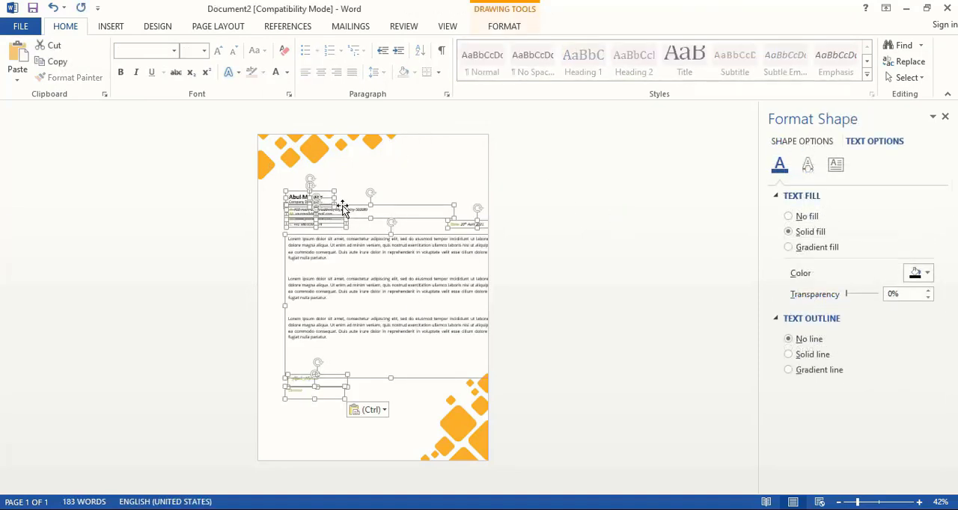
pyautogui.moveTo(343, 208); pyautogui.dragTo(325, 222)
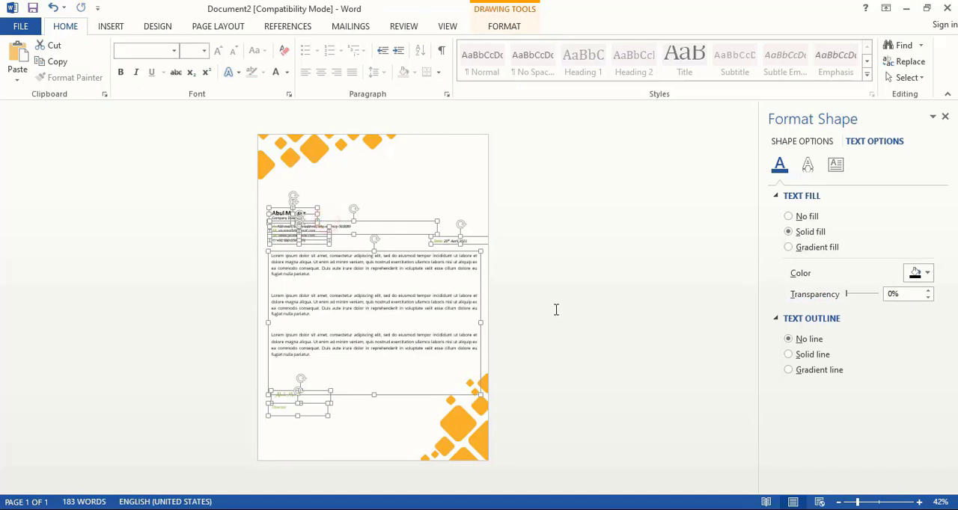
pyautogui.press('Left')
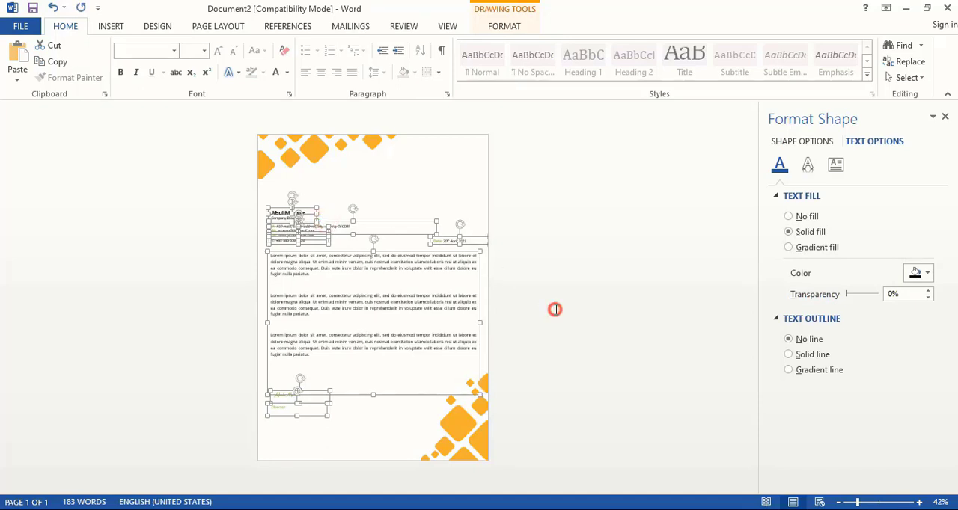
pyautogui.click(555, 309)
# Step: Draw a circle about 0.33" in diameter in the upper right area of the page, above the date
pyautogui.click(111, 27)
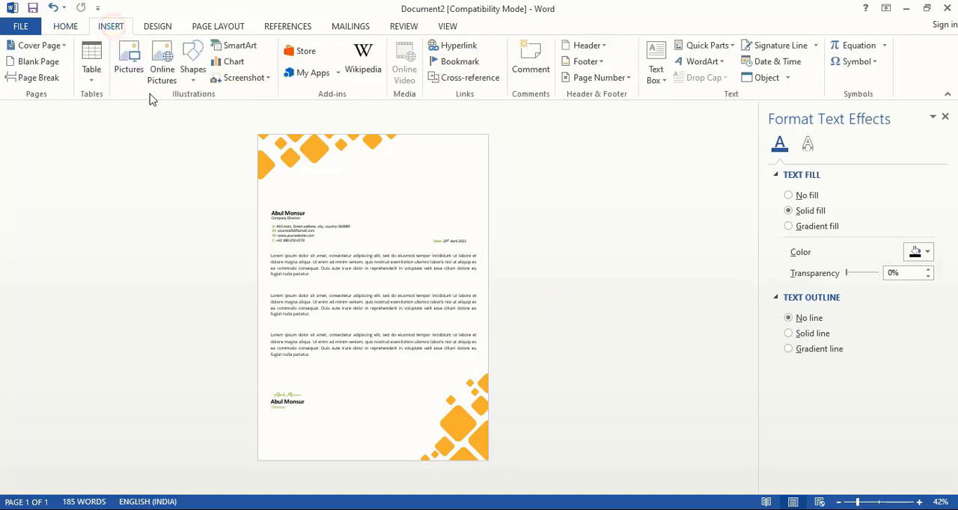
pyautogui.click(192, 59)
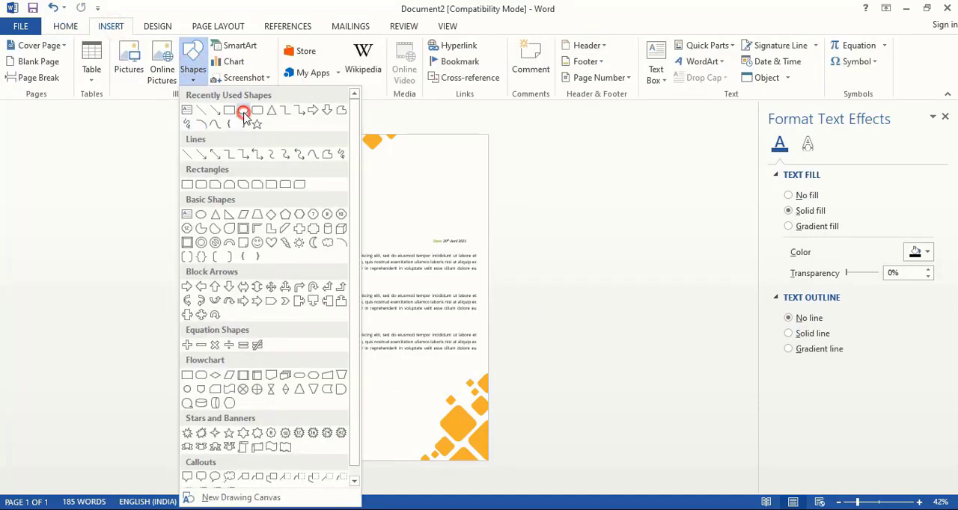
pyautogui.click(242, 110)
pyautogui.moveTo(438, 165); pyautogui.dragTo(442, 191)
# Step: Fill the circle with black and remove its outline
pyautogui.click(926, 282)
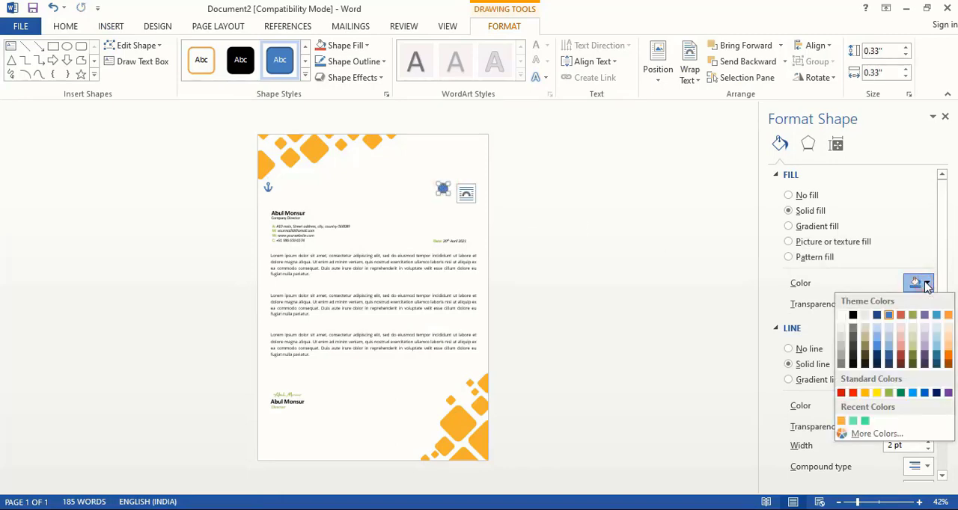
pyautogui.click(853, 364)
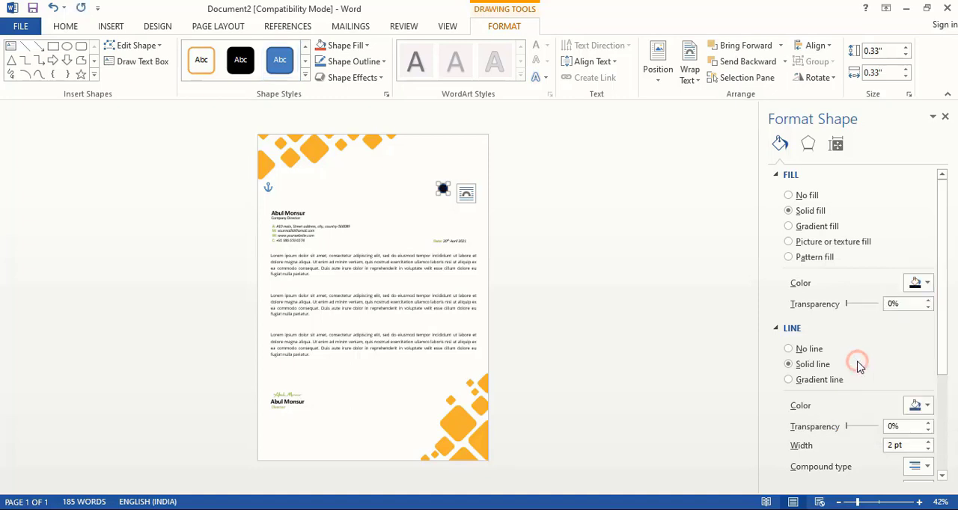
pyautogui.click(789, 349)
pyautogui.click(588, 269)
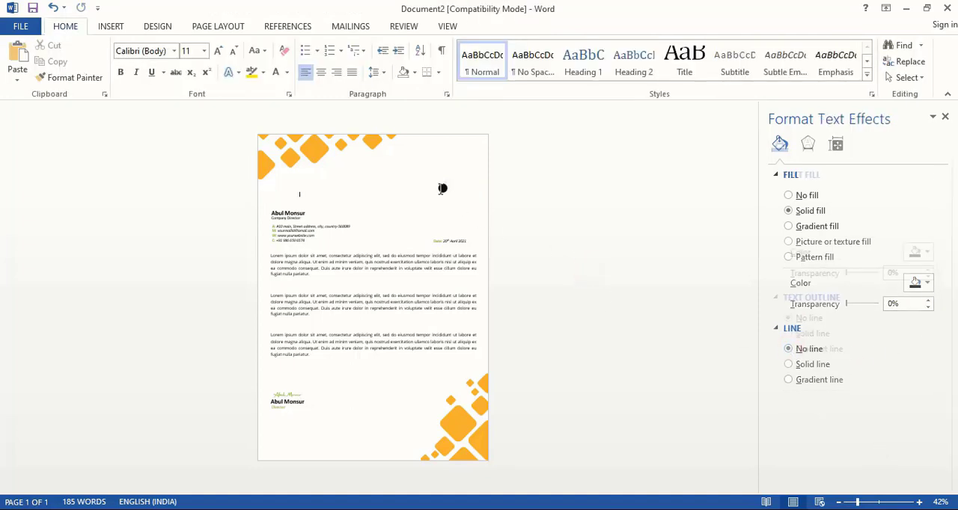
# Step: Move the black circle up into the upper right header area and fine-tune its position
pyautogui.moveTo(443, 191); pyautogui.dragTo(452, 156)
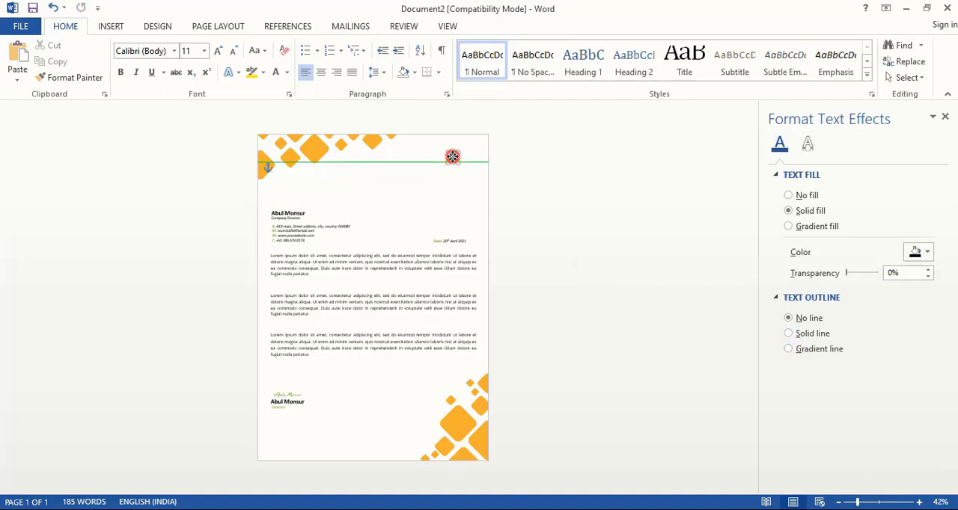
pyautogui.moveTo(453, 157); pyautogui.dragTo(454, 157)
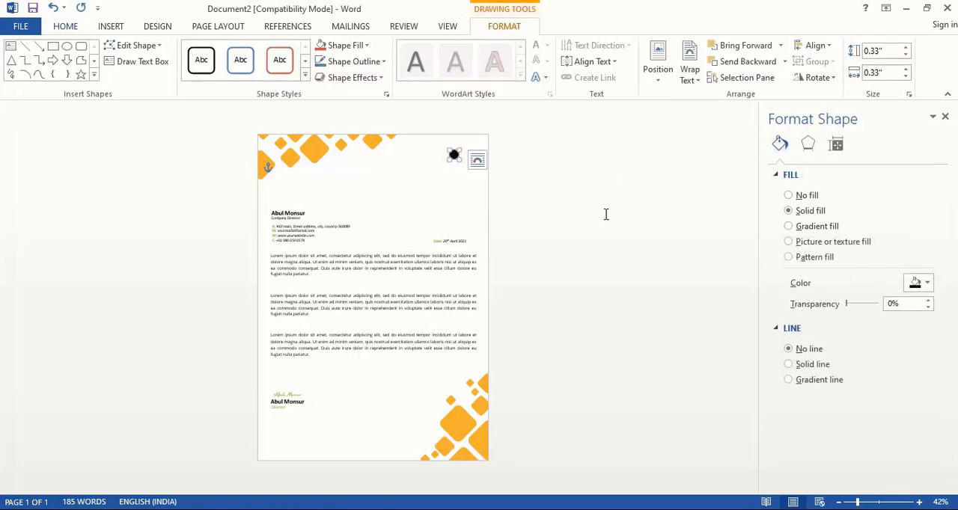
pyautogui.press('Left')
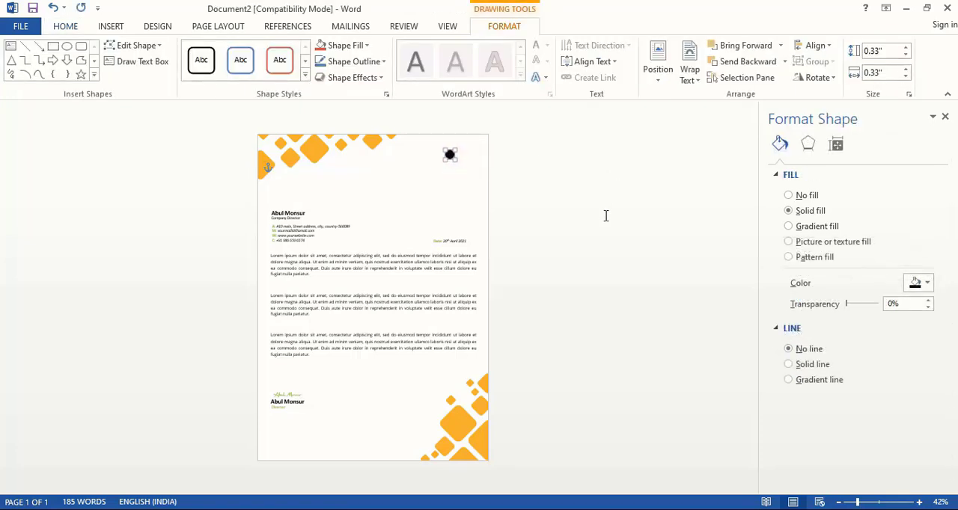
pyautogui.press('Up')
pyautogui.press('Up')
pyautogui.press('Left')
pyautogui.click(603, 214)
# Step: Duplicate the black circle twice straight down to form a vertical column of three evenly spaced circles
pyautogui.moveTo(441, 151); pyautogui.dragTo(442, 173)
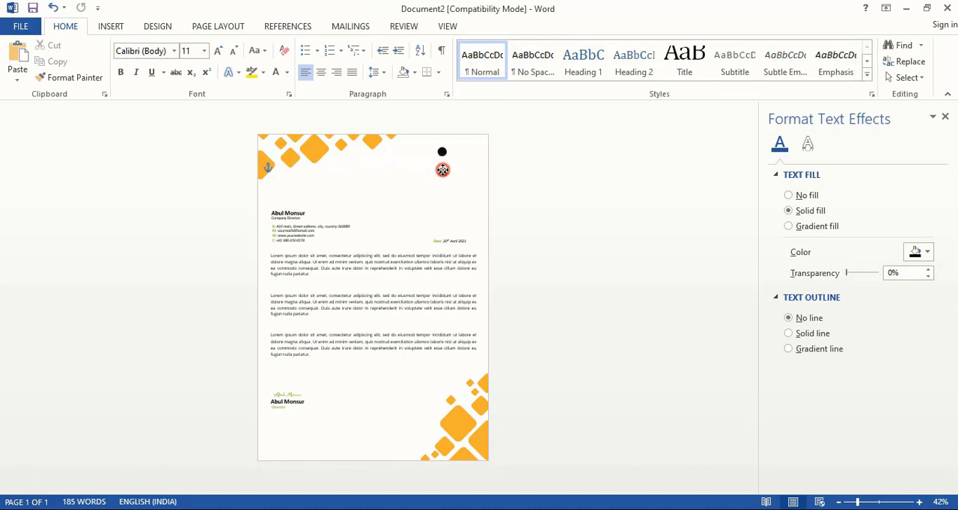
pyautogui.click(442, 169)
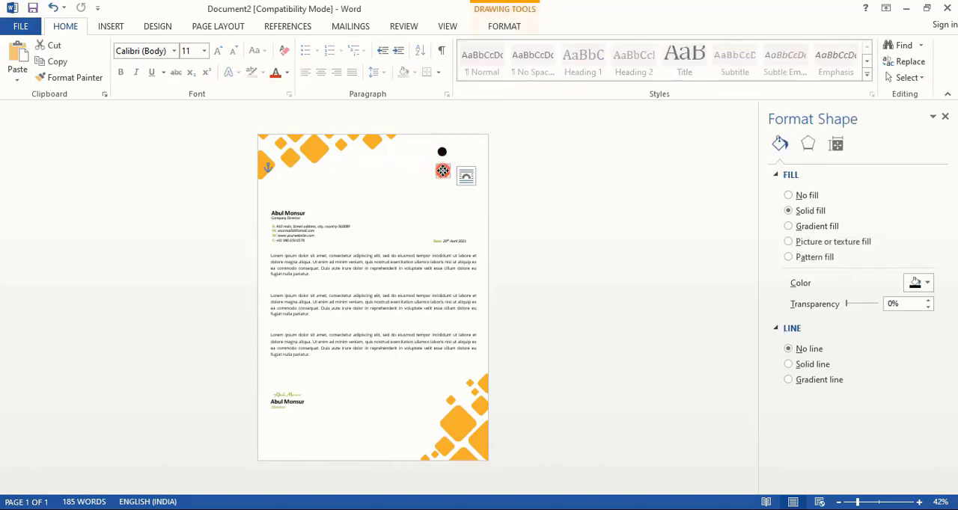
pyautogui.moveTo(442, 171); pyautogui.dragTo(442, 189)
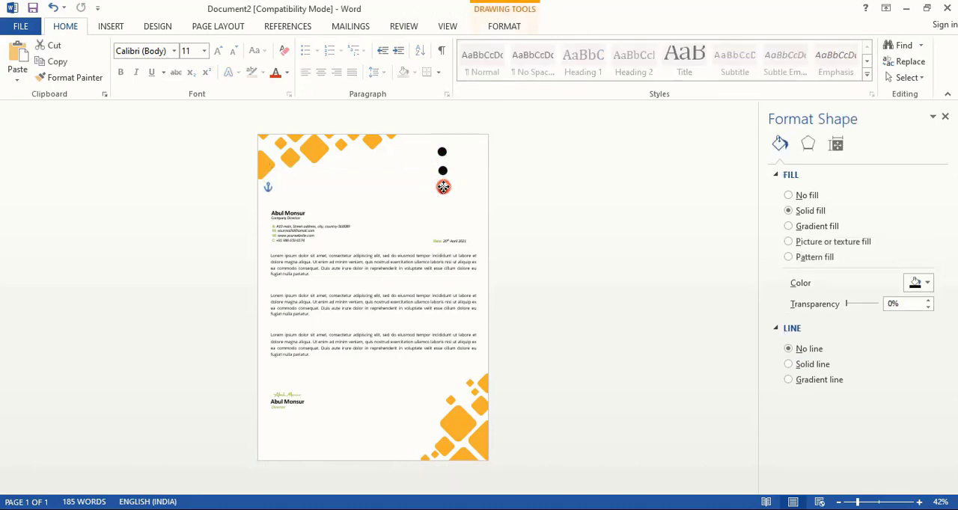
pyautogui.click(612, 226)
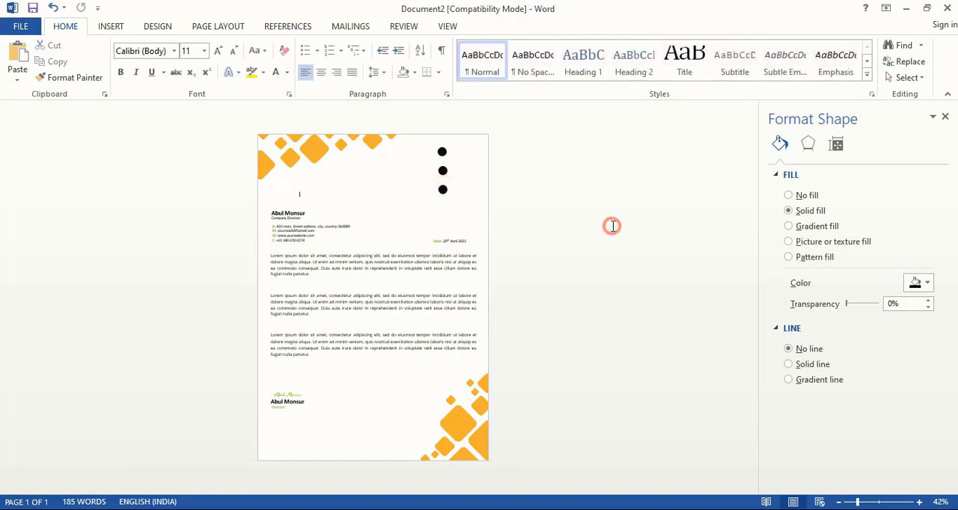
# Step: Select all three black circles and shift them together slightly to the left
pyautogui.click(442, 153)
pyautogui.keyDown('shift'); pyautogui.click(443, 171); pyautogui.keyUp('shift')
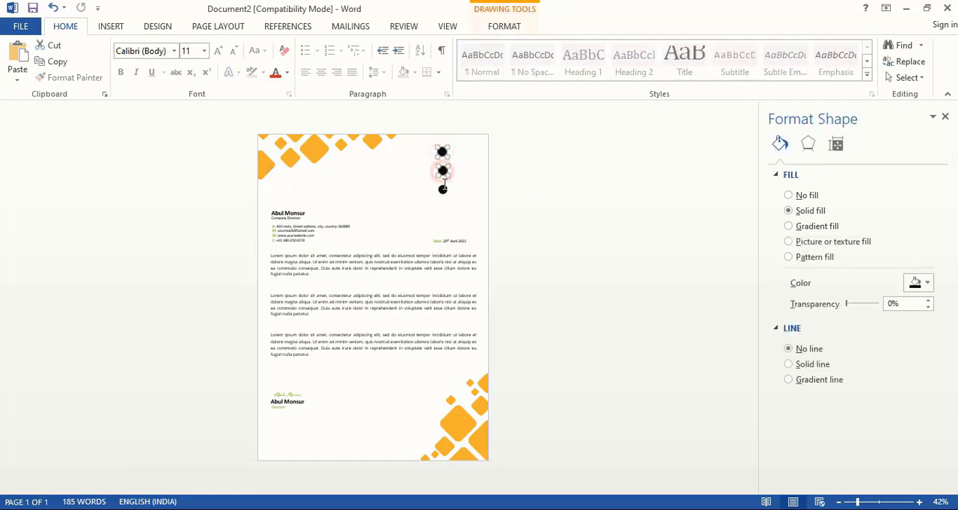
pyautogui.keyDown('shift'); pyautogui.click(442, 189); pyautogui.keyUp('shift')
pyautogui.press('Left')
pyautogui.press('Left')
pyautogui.press('Left')
pyautogui.press('Left')
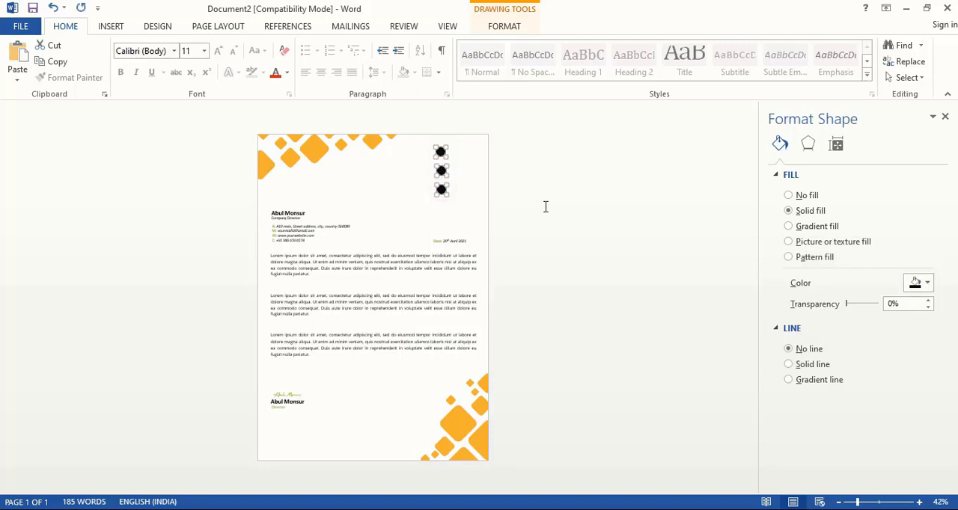
pyautogui.press('Left')
pyautogui.press('Left')
pyautogui.press('Left')
pyautogui.press('Left')
pyautogui.press('Left')
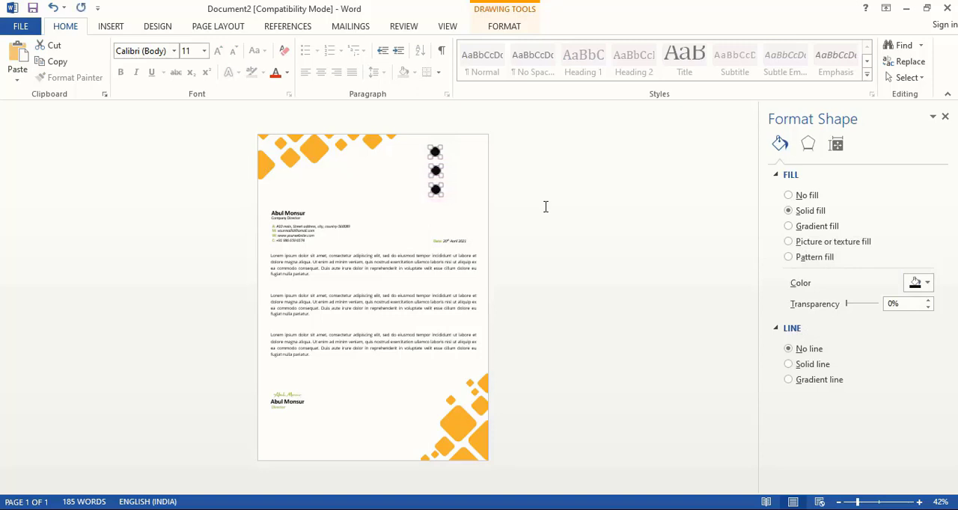
pyautogui.click(545, 207)
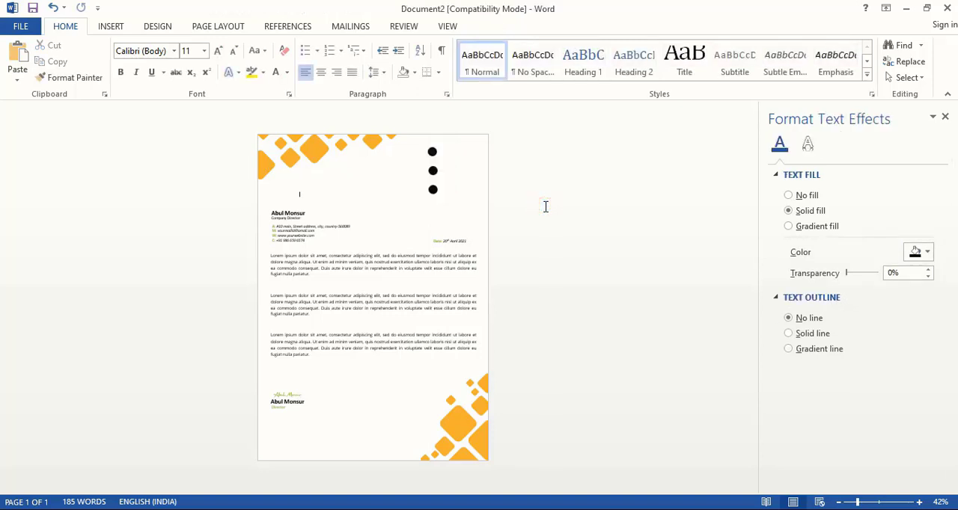
# Step: Copy the lowest black circle to the area above the director's name and enlarge the copy
pyautogui.scroll(4, 545, 207)
pyautogui.click(487, 217)
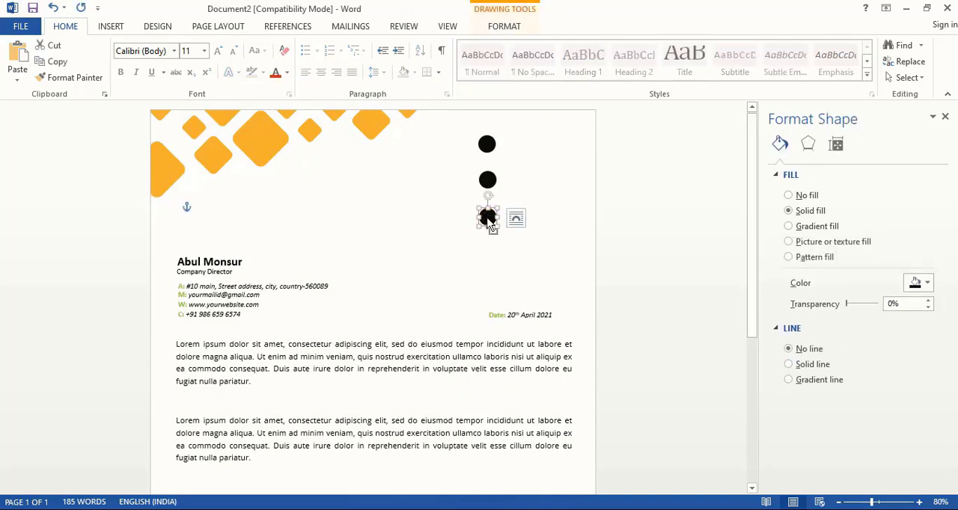
pyautogui.moveTo(490, 225); pyautogui.dragTo(229, 220)
pyautogui.click(244, 211)
pyautogui.click(295, 182)
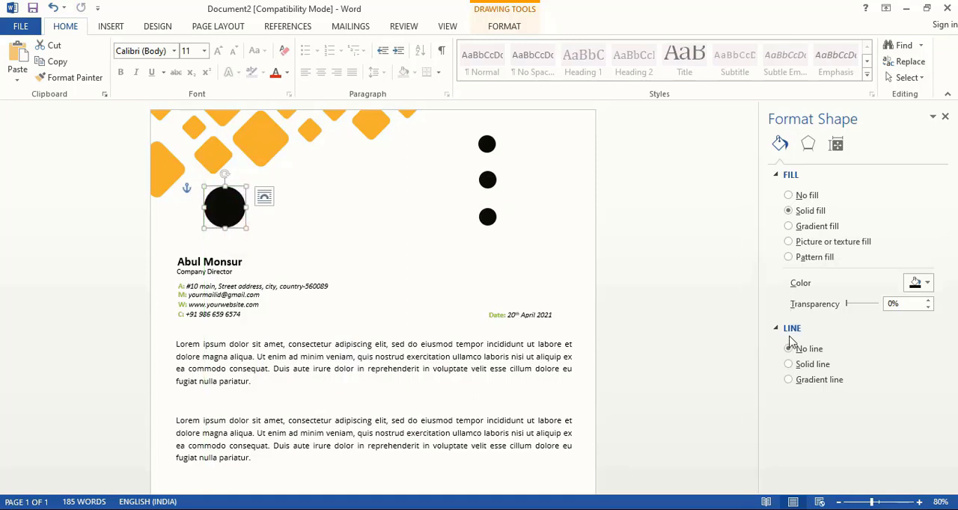
# Step: Remove the enlarged circle's fill and give it a solid outline in the recent orange colour
pyautogui.click(789, 196)
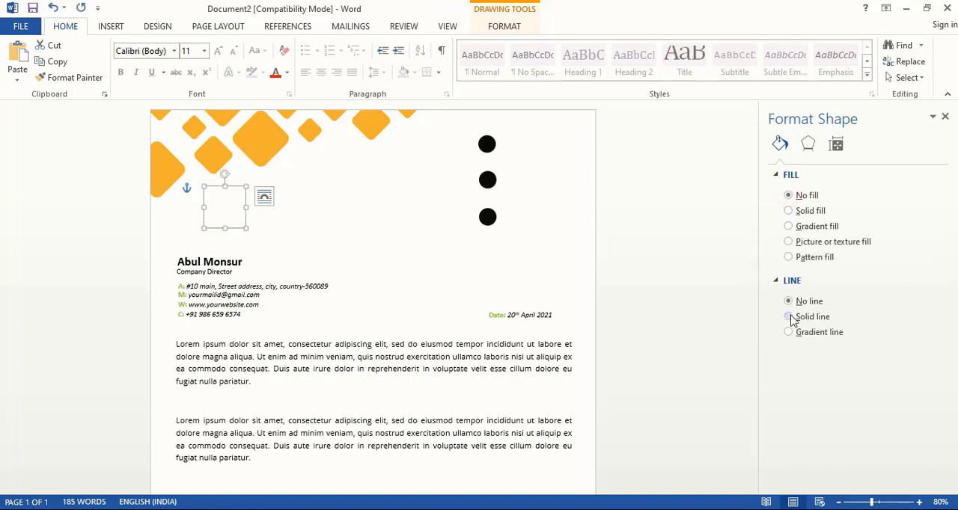
pyautogui.click(791, 318)
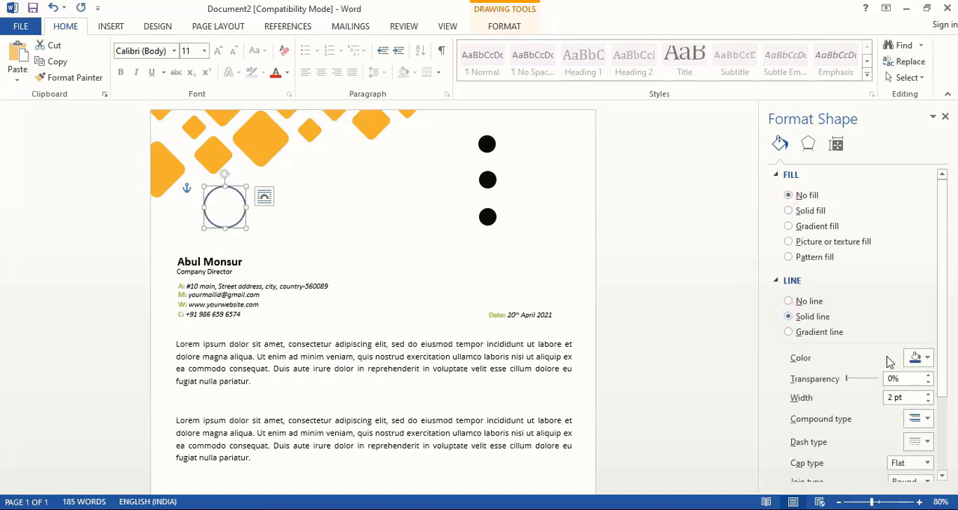
pyautogui.click(927, 359)
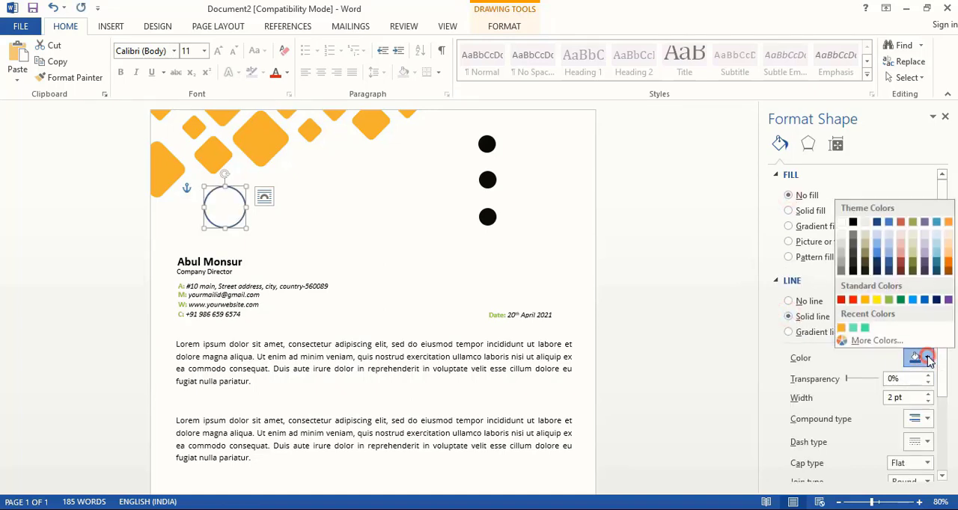
pyautogui.click(842, 329)
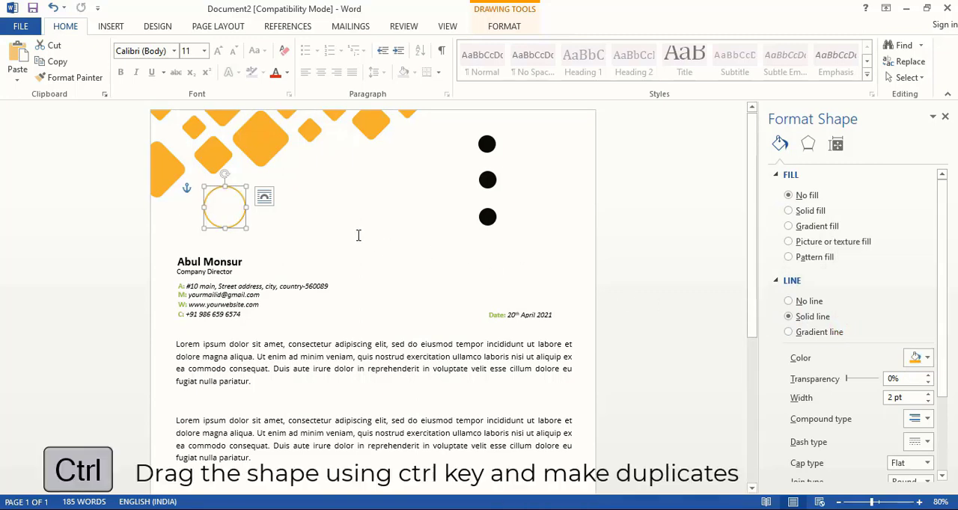
# Step: Shrink the orange ring, duplicate it to the right and adjust the copy so the two rings overlap
pyautogui.moveTo(238, 224)
pyautogui.mouseDown()
pyautogui.moveTo(261, 220)
pyautogui.moveTo(242, 216)
pyautogui.mouseUp()
pyautogui.keyDown('shift'); pyautogui.click(212, 224); pyautogui.keyUp('shift')
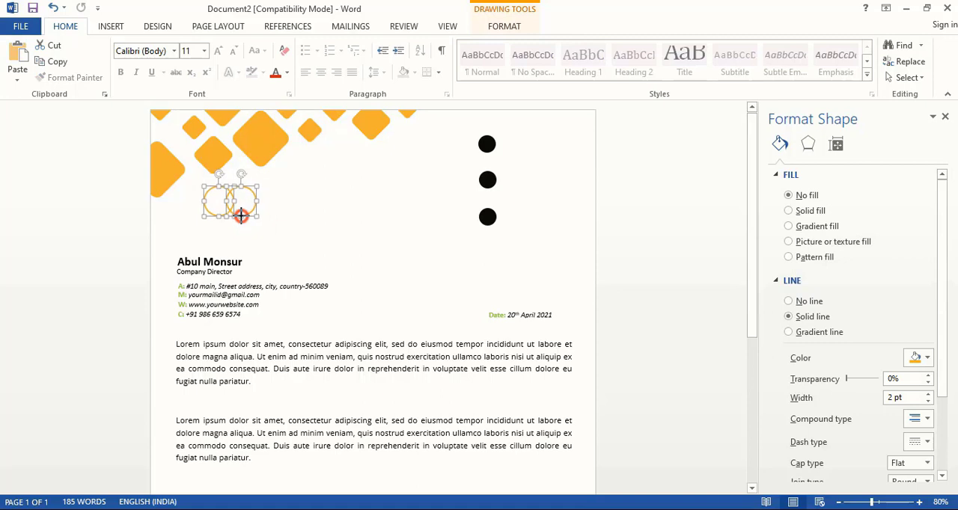
pyautogui.click(337, 228)
pyautogui.click(246, 208)
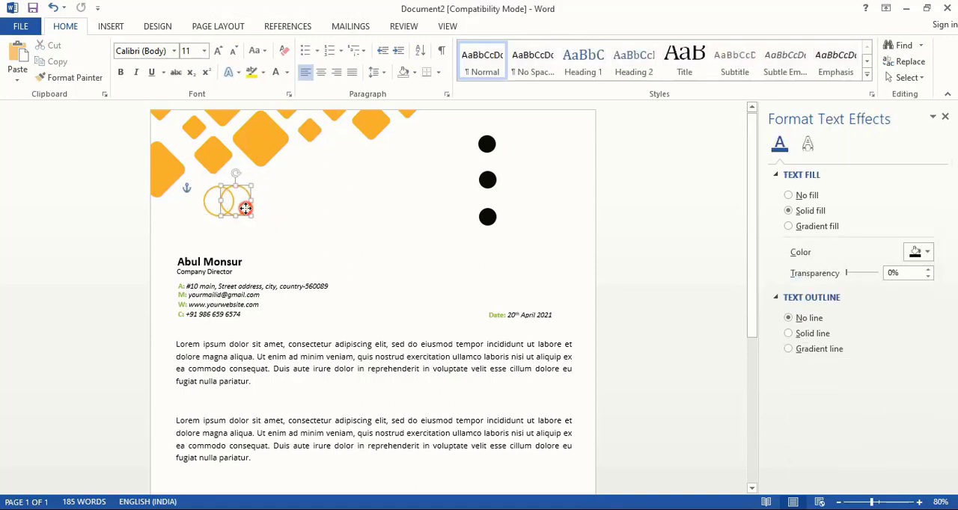
pyautogui.moveTo(246, 208); pyautogui.dragTo(247, 209)
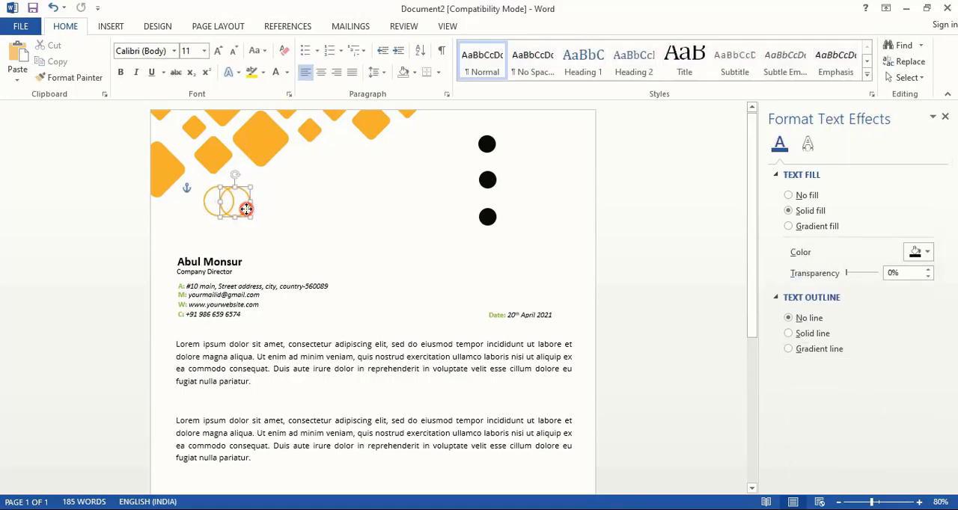
# Step: Move both overlapping rings left and slightly down, lining them up above the director's name
pyautogui.hotkey('ctrl', 'z')
pyautogui.hotkey('ctrl', 'z')
pyautogui.hotkey('ctrl', 'z')
pyautogui.hotkey('ctrl', 'z')
pyautogui.hotkey('ctrl', 'z')
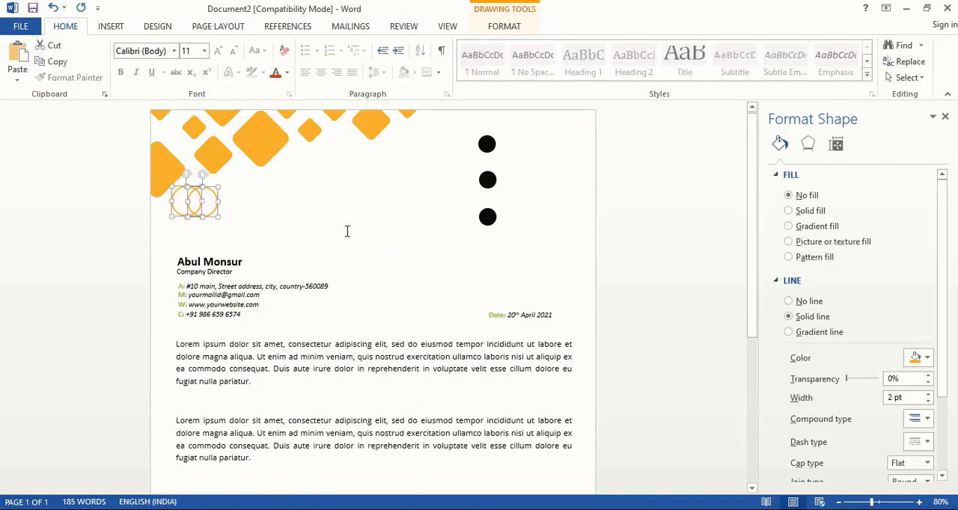
pyautogui.hotkey('ctrl', 'z')
pyautogui.hotkey('ctrl', 'z')
pyautogui.hotkey('ctrl', 'z')
pyautogui.hotkey('ctrl', 'z')
pyautogui.hotkey('ctrl', 'z')
pyautogui.hotkey('ctrl', 'z')
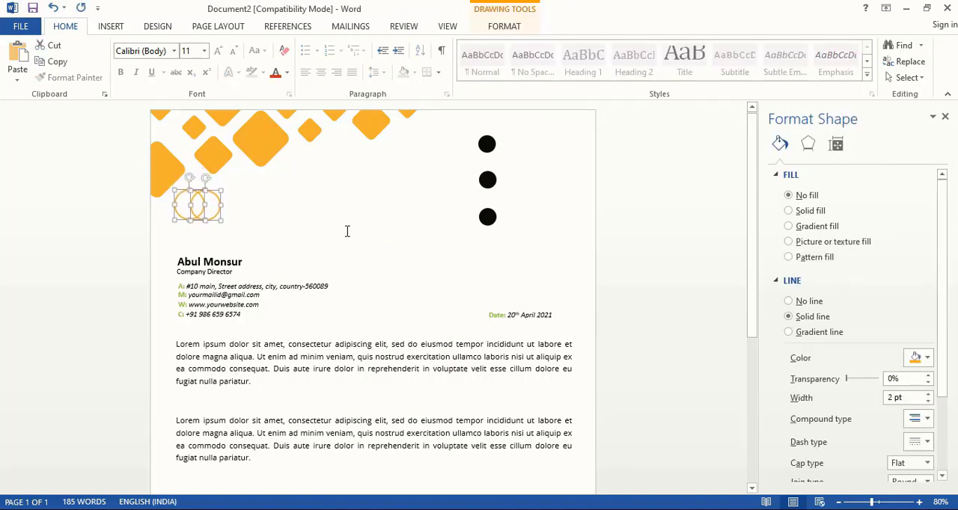
pyautogui.hotkey('ctrl', 'z')
pyautogui.hotkey('ctrl', 'z')
pyautogui.hotkey('ctrl', 'z')
pyautogui.hotkey('ctrl', 'z')
pyautogui.hotkey('ctrl', 'z')
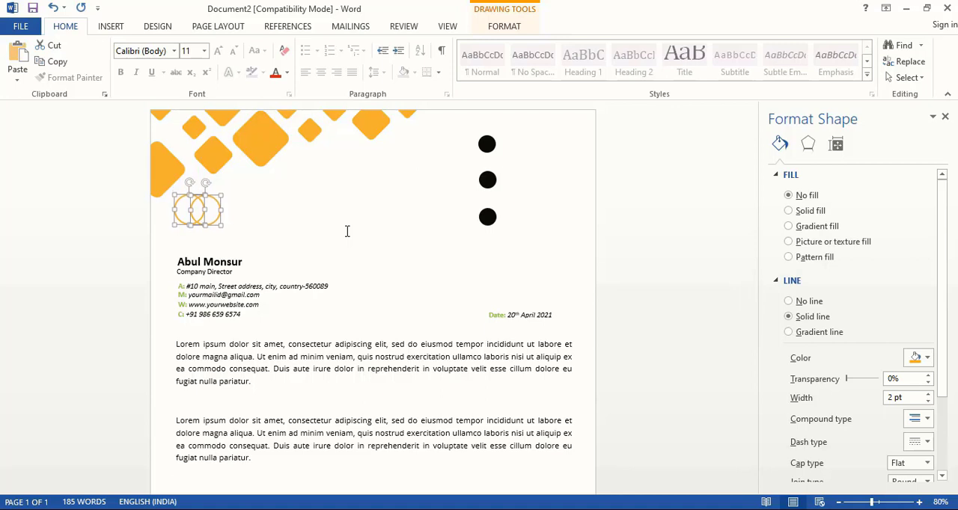
# Step: Copy the director's name text box beside the rings, replace its text with "COMPANY NAME" and widen it to fit one line
pyautogui.click(230, 261)
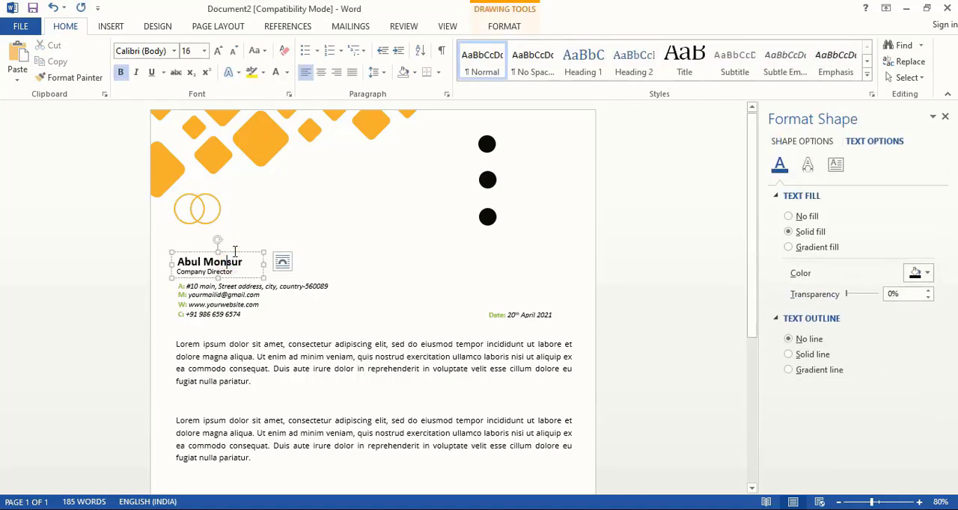
pyautogui.moveTo(236, 258); pyautogui.dragTo(286, 200)
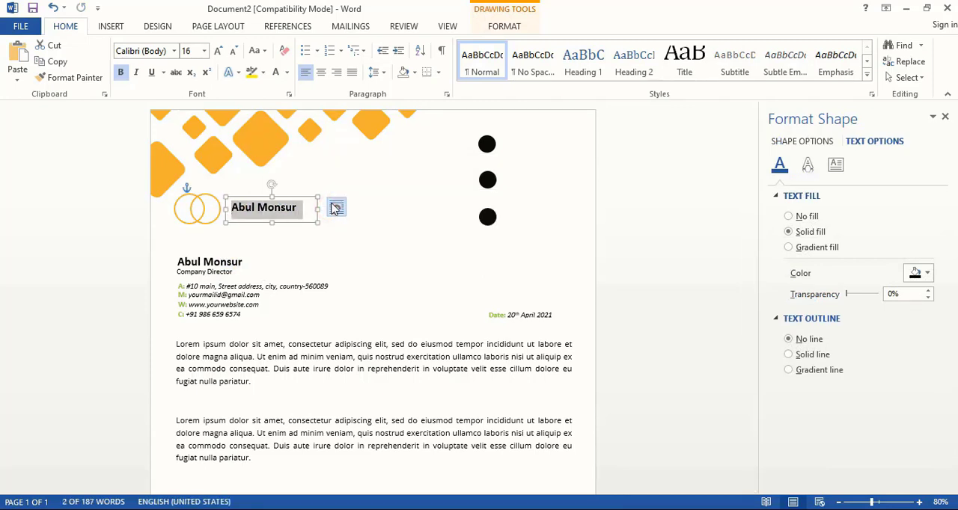
pyautogui.write('COMPANY N')
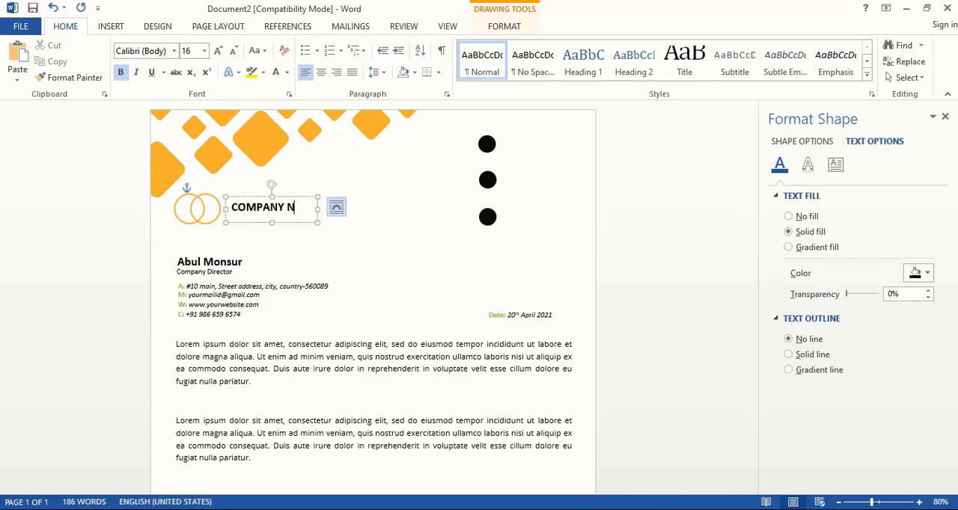
pyautogui.write('AME')
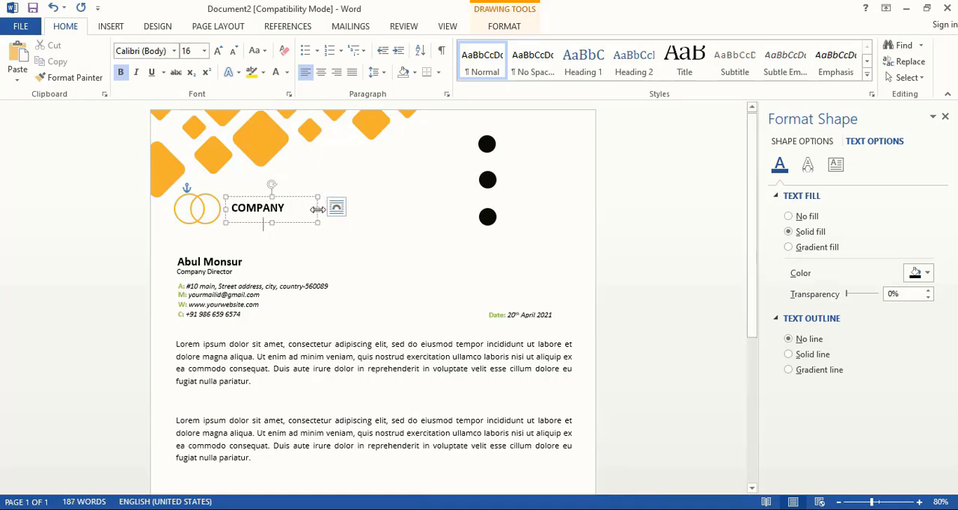
pyautogui.moveTo(317, 209); pyautogui.dragTo(358, 210)
# Step: Remove the bold formatting from the word "COMPANY" in the company name text box
pyautogui.click(286, 207)
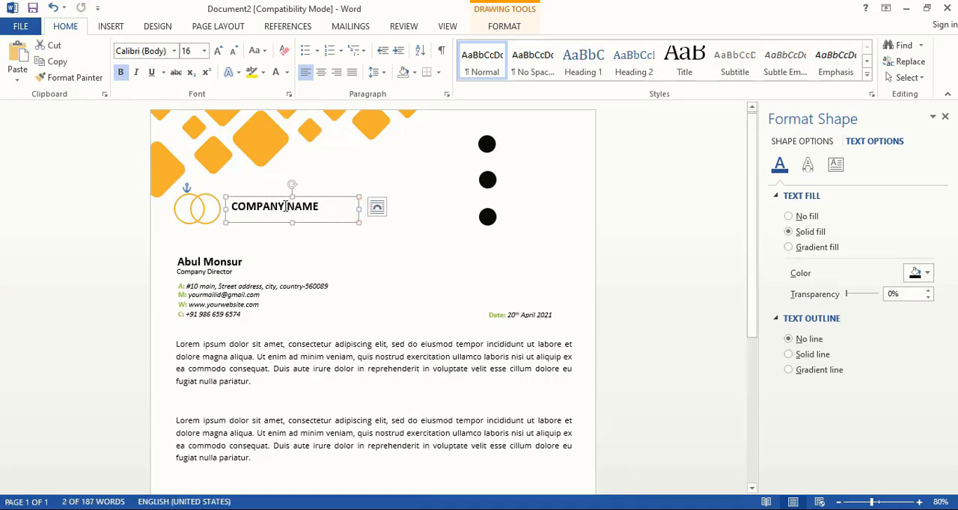
pyautogui.moveTo(282, 207); pyautogui.dragTo(232, 206)
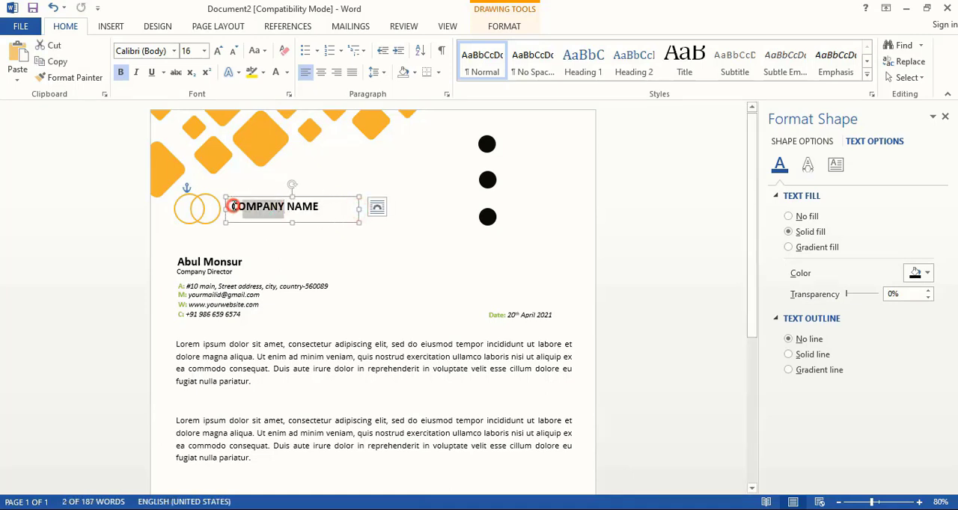
pyautogui.click(121, 74)
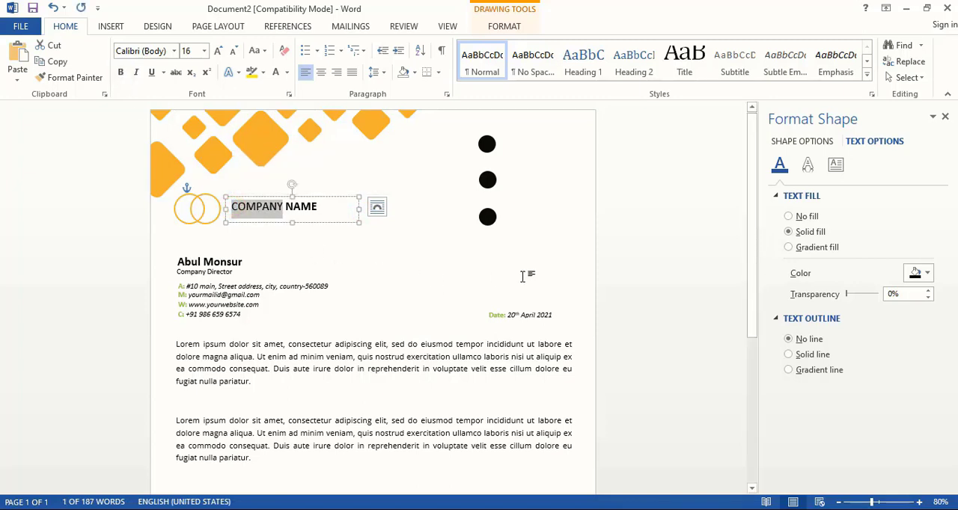
pyautogui.click(491, 247)
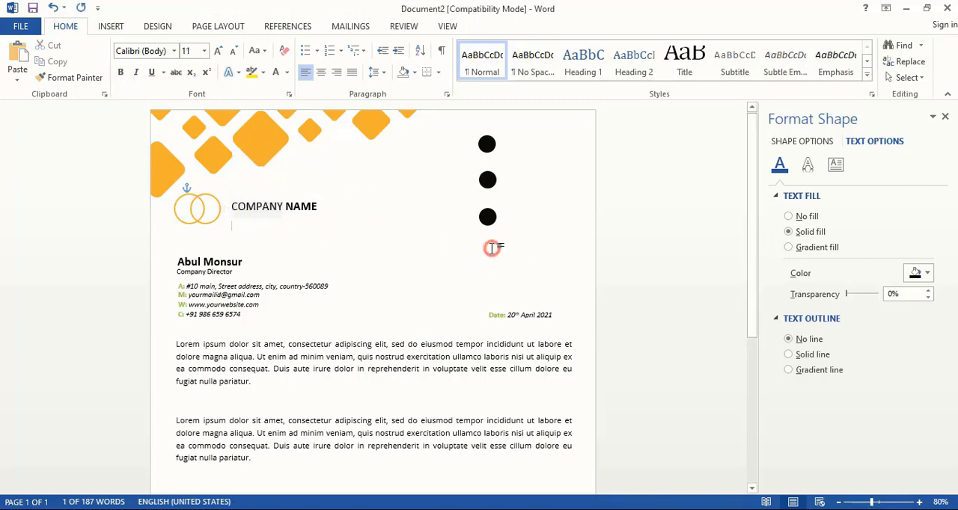
# Step: Copy the "Company Director" text box beneath the company name and replace its text with "Work tagline"
pyautogui.click(250, 267)
pyautogui.moveTo(250, 267); pyautogui.dragTo(321, 211)
pyautogui.tripleClick(256, 218)
pyautogui.write('wo')
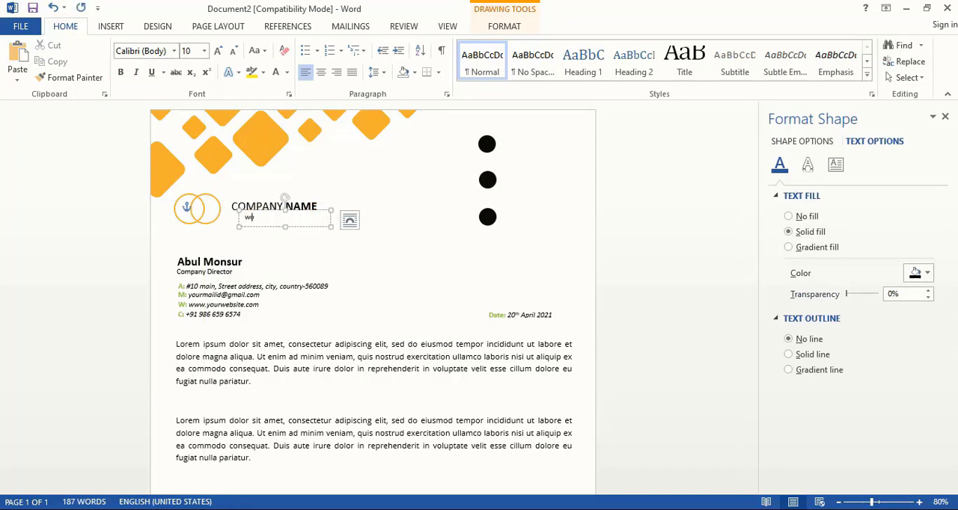
pyautogui.write('rk tagline')
# Step: Copy the phone number text box beside the topmost black circle and remove its "C:" label
pyautogui.click(213, 320)
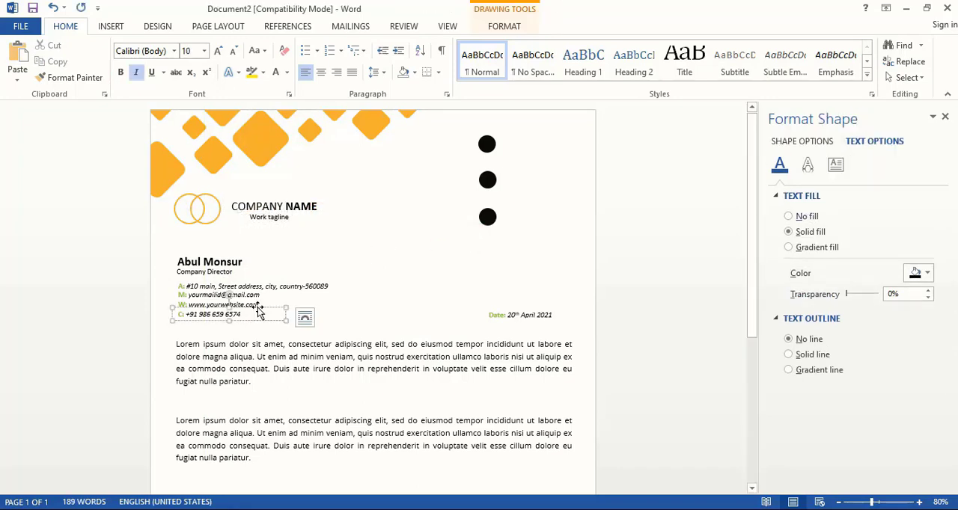
pyautogui.moveTo(213, 320); pyautogui.dragTo(494, 143)
# Step: Draw a vertical line about 0.17" long below the topmost black circle and select it
pyautogui.click(110, 26)
pyautogui.click(192, 60)
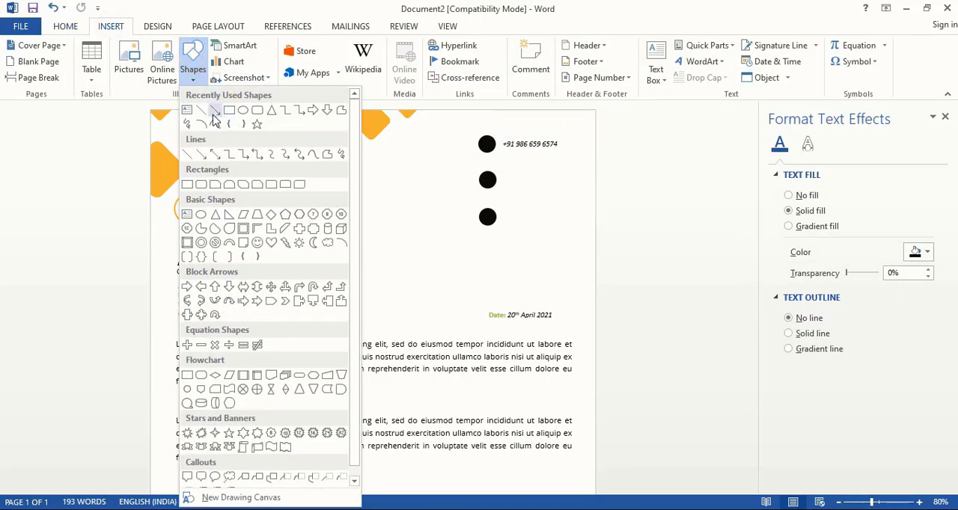
pyautogui.click(214, 114)
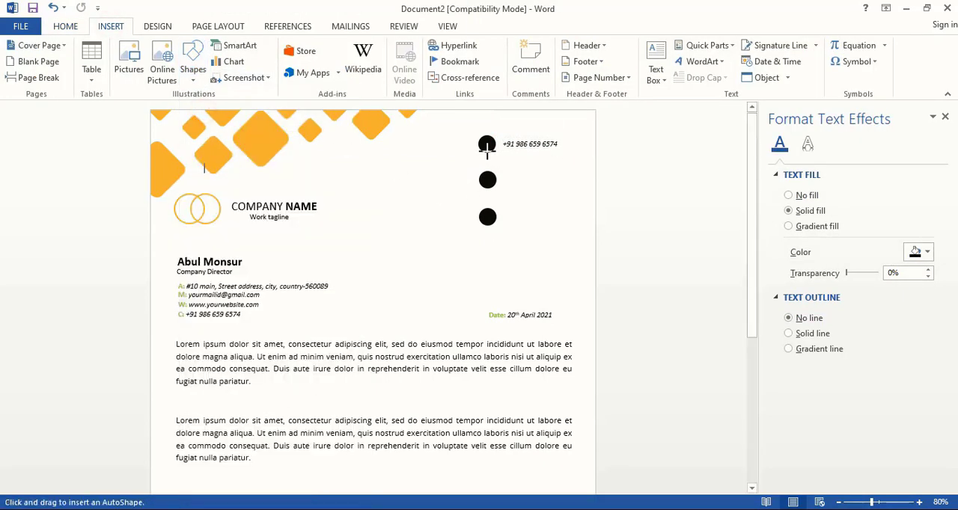
pyautogui.moveTo(486, 146); pyautogui.dragTo(487, 160)
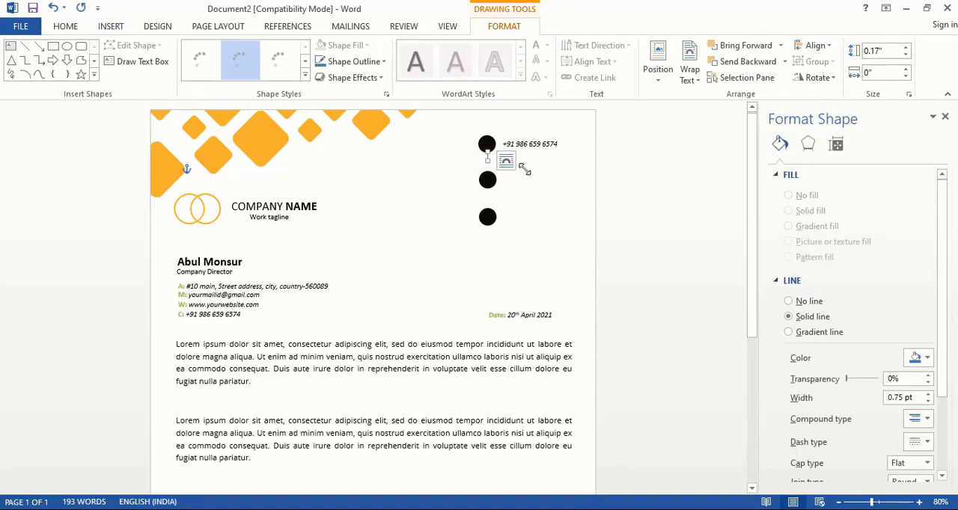
pyautogui.click(665, 240)
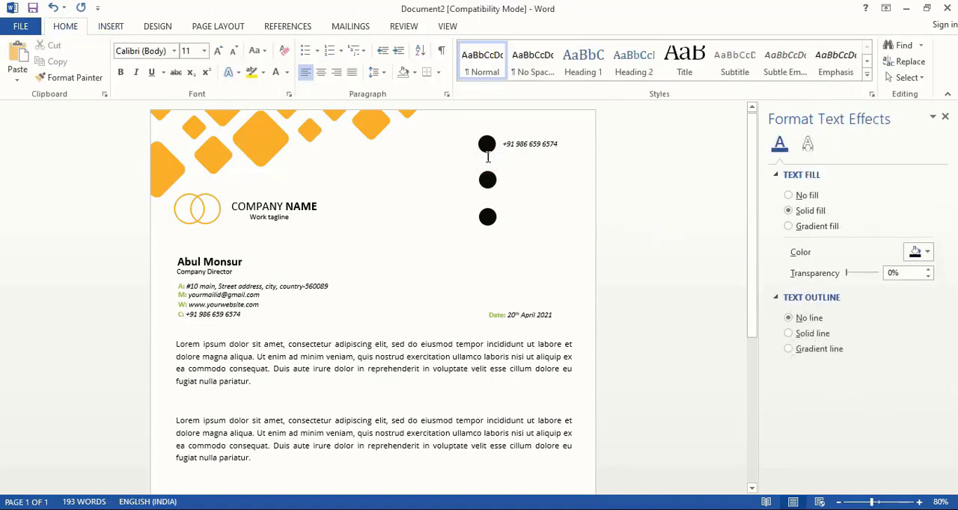
pyautogui.click(487, 156)
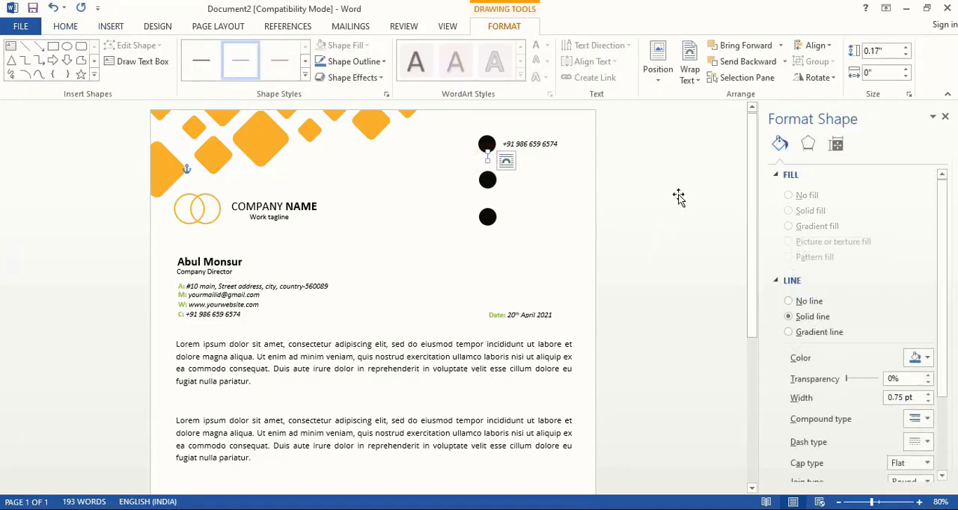
# Step: Set the width of the vertical line below the topmost black circle to 2 pt and colour it black
pyautogui.scroll(-3, 832, 331)
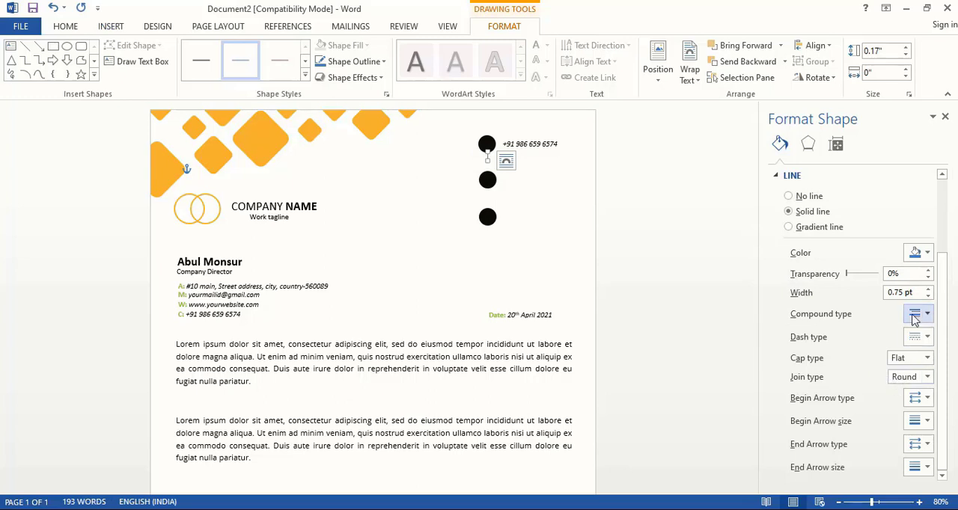
pyautogui.moveTo(915, 293); pyautogui.dragTo(880, 294)
pyautogui.write('2')
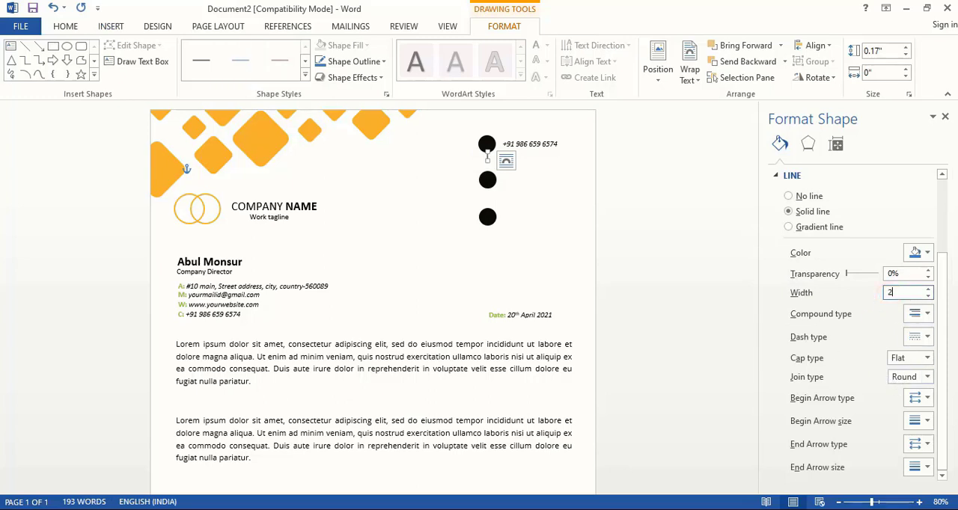
pyautogui.click(926, 252)
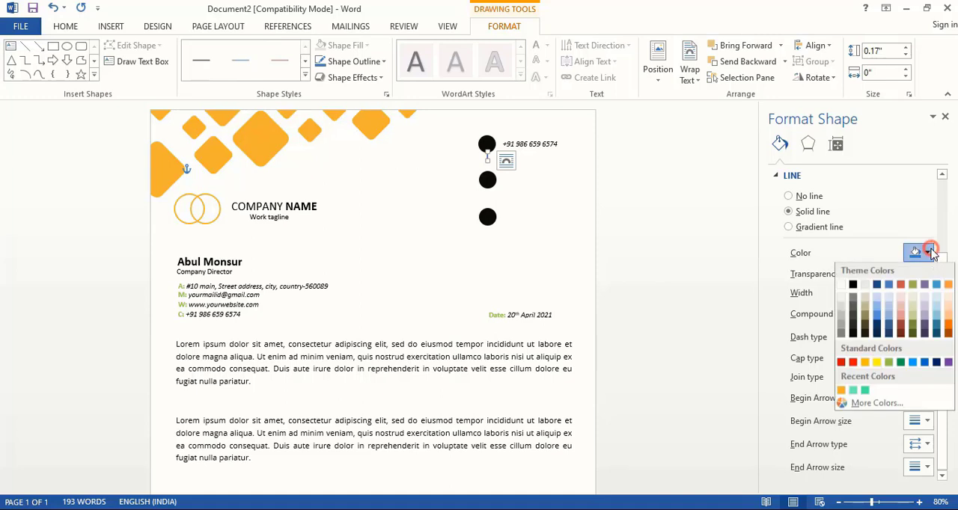
pyautogui.click(855, 336)
pyautogui.click(656, 265)
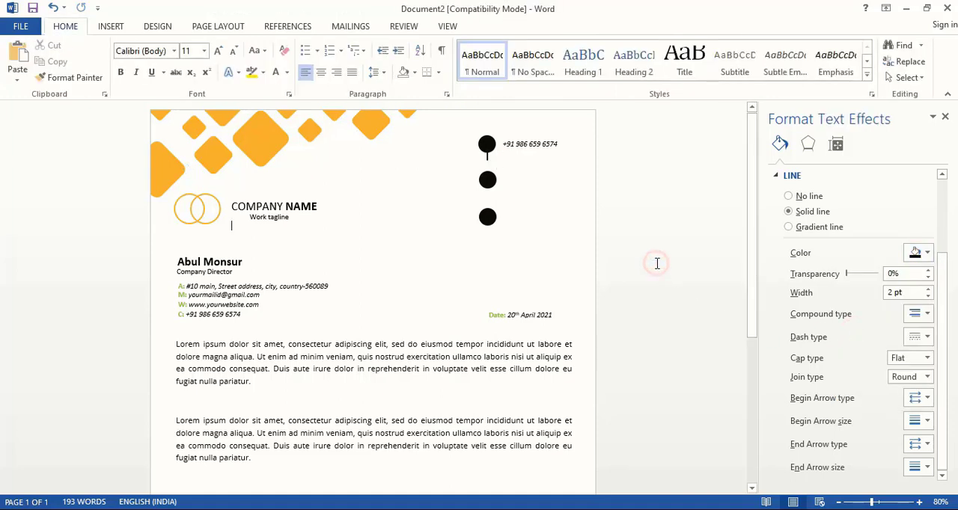
# Step: Fill the middle circle of the contact column with the recently used orange
pyautogui.click(487, 182)
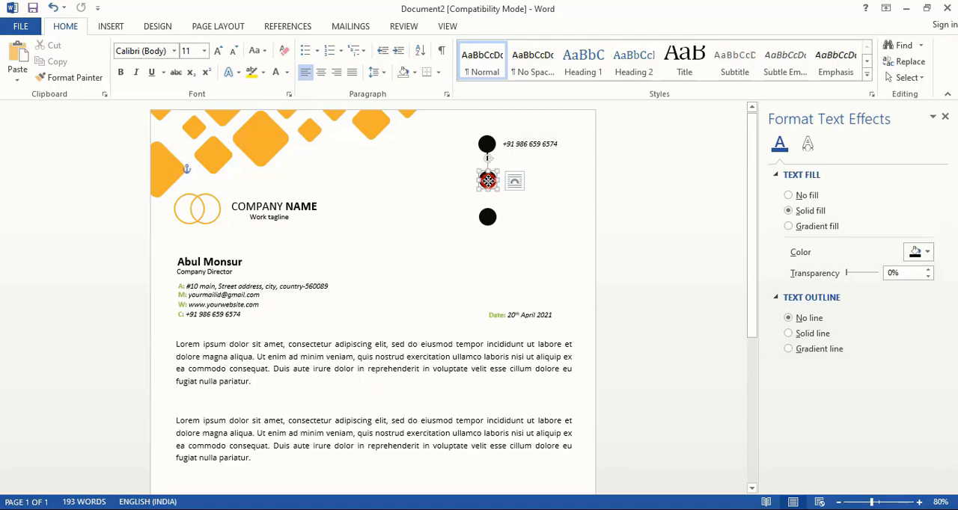
pyautogui.click(926, 283)
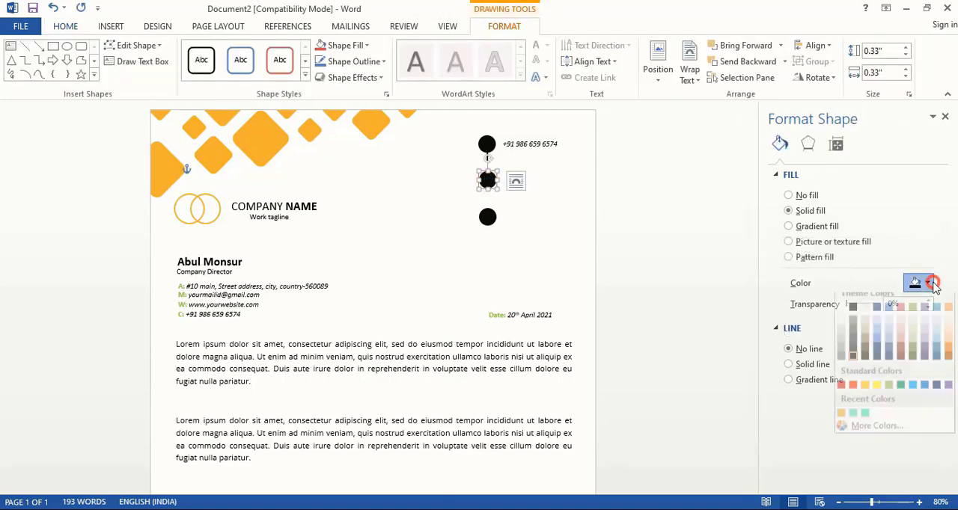
pyautogui.click(845, 420)
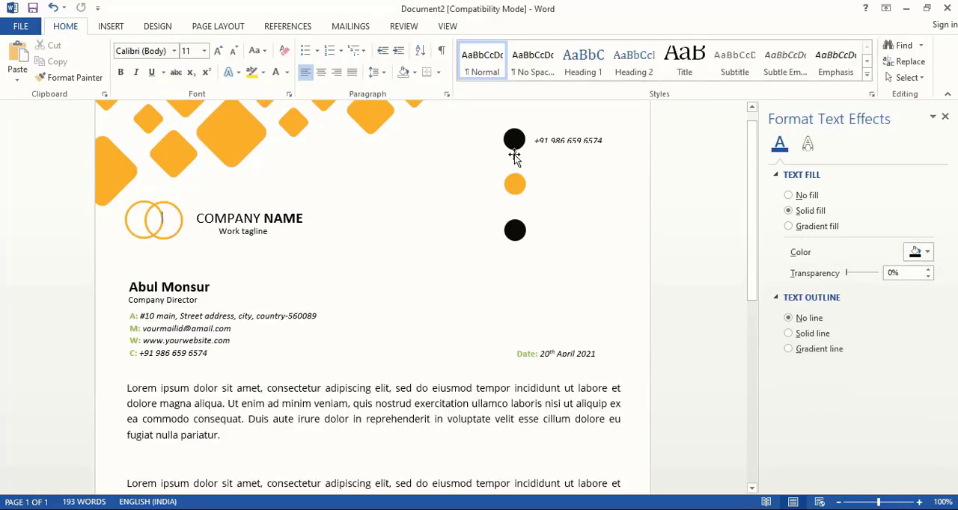
# Step: Copy the black vertical line to the top of the orange circle and recolour the copy orange
pyautogui.moveTo(514, 156); pyautogui.dragTo(517, 173)
pyautogui.press('Left')
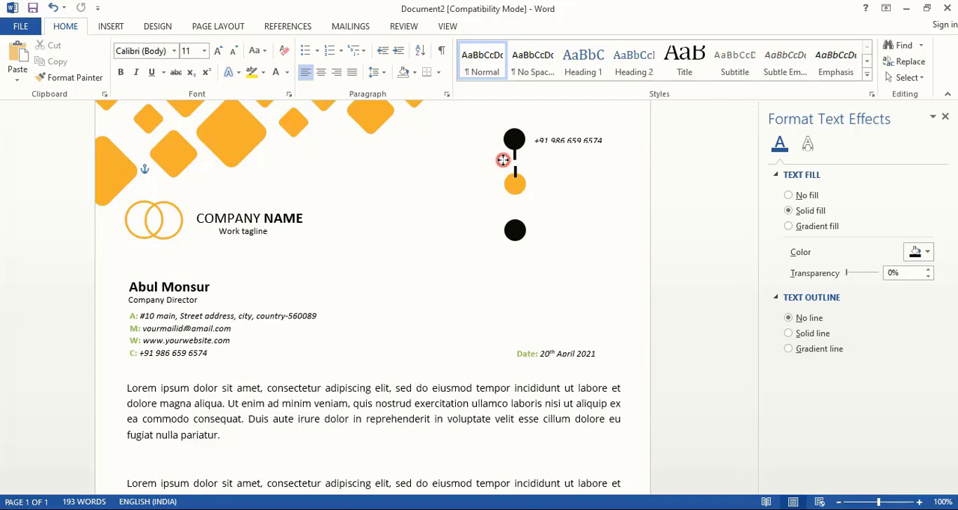
pyautogui.click(503, 160)
pyautogui.scroll(-3, 937, 336)
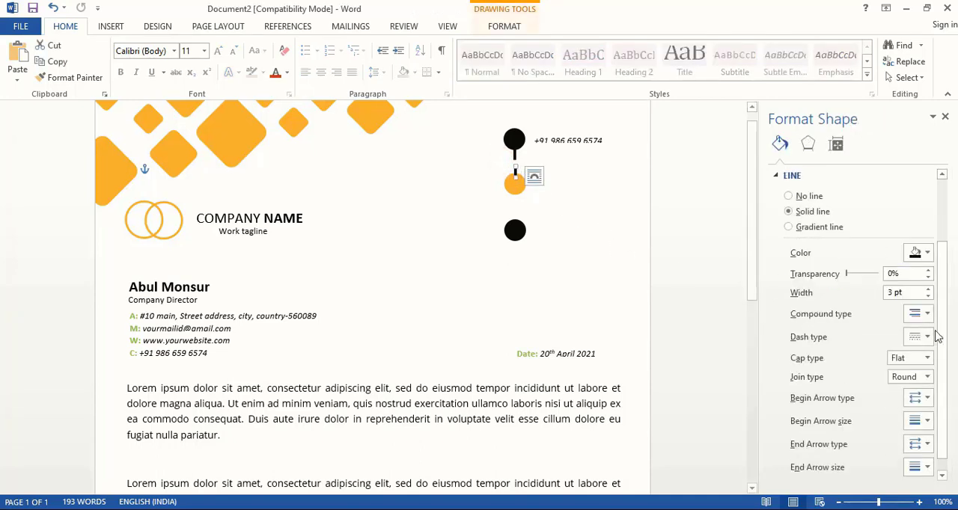
pyautogui.click(924, 254)
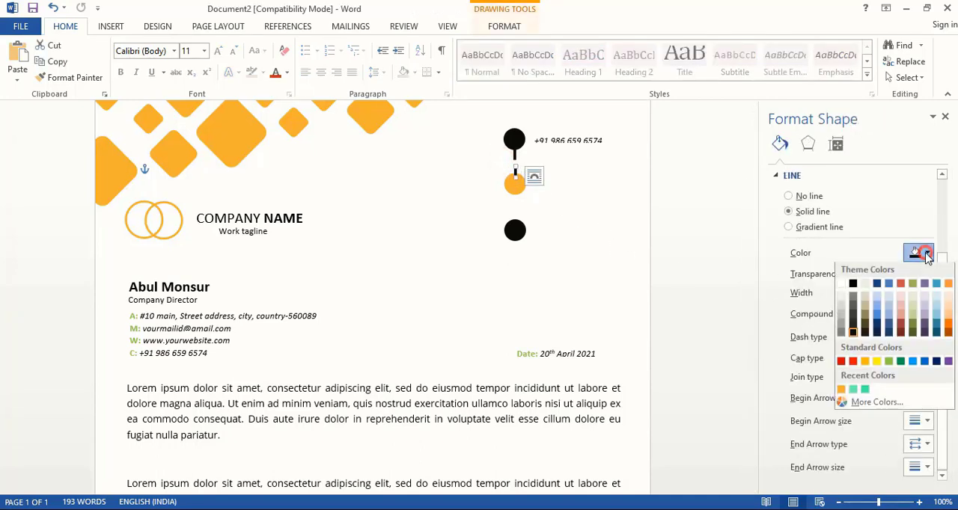
pyautogui.click(841, 390)
pyautogui.click(705, 278)
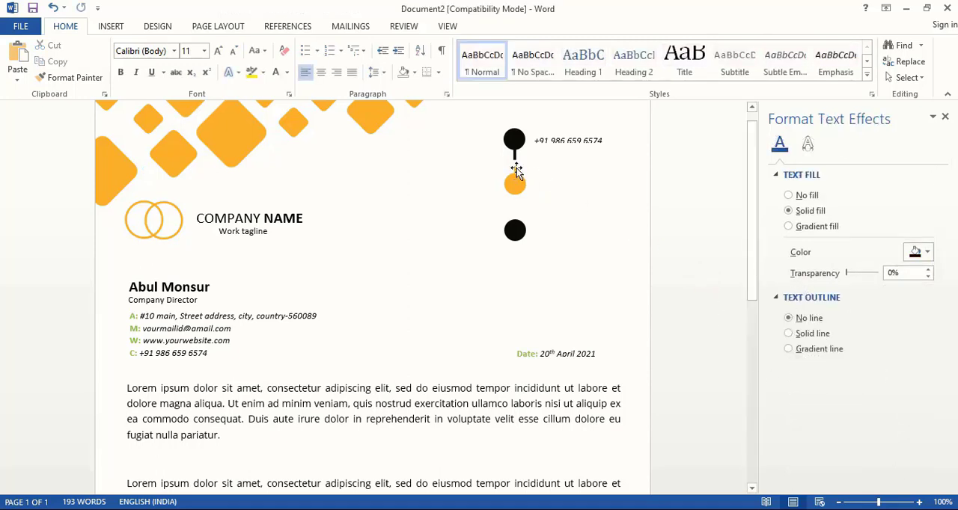
# Step: Copy the orange line to the underside of the orange circle and the black line to the top of the lowest black circle
pyautogui.click(514, 171)
pyautogui.click(516, 196)
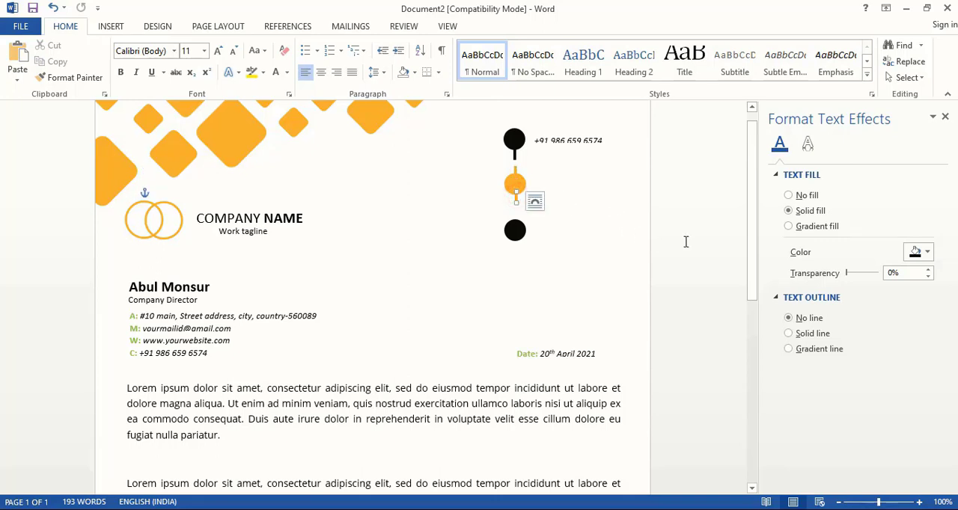
pyautogui.click(712, 248)
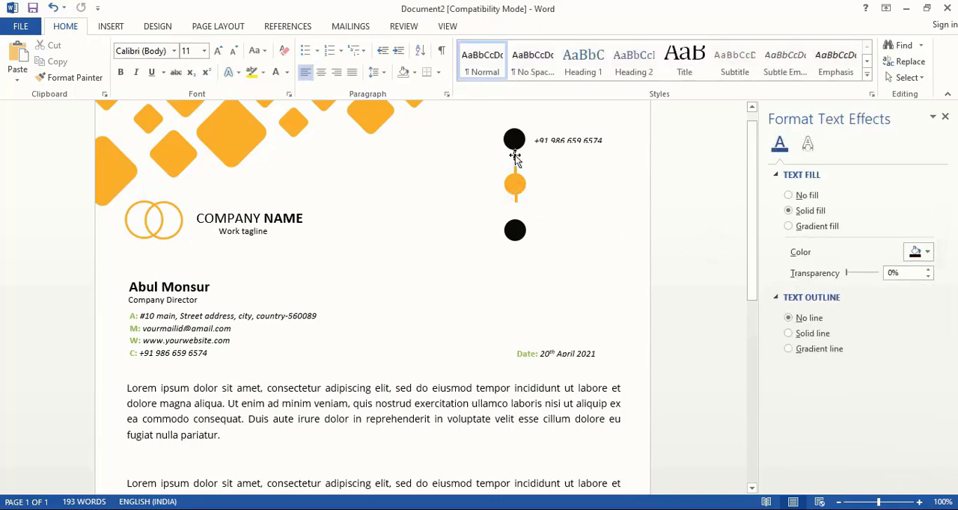
pyautogui.moveTo(515, 155); pyautogui.dragTo(516, 220)
# Step: Duplicate the phone number text box directly beneath itself and centre the pair beside the topmost black circle
pyautogui.click(587, 132)
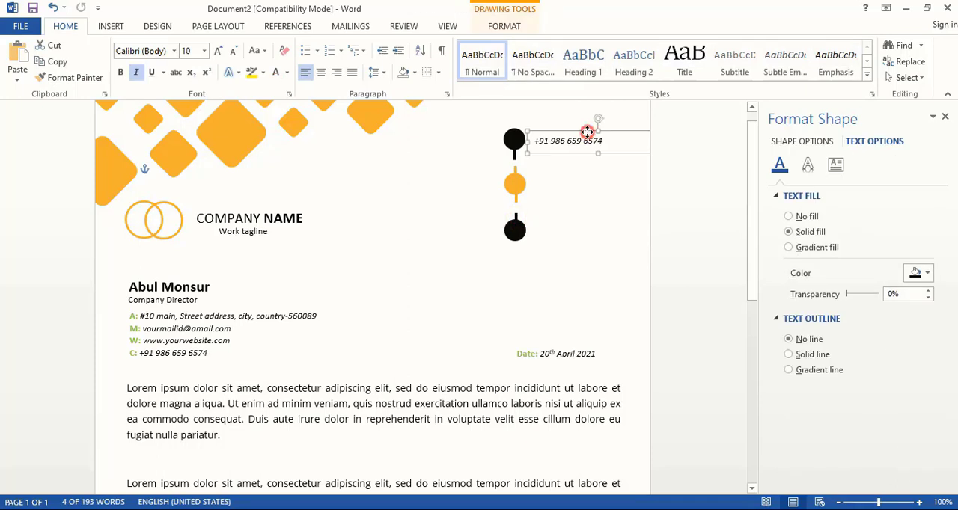
pyautogui.moveTo(587, 132); pyautogui.dragTo(582, 142)
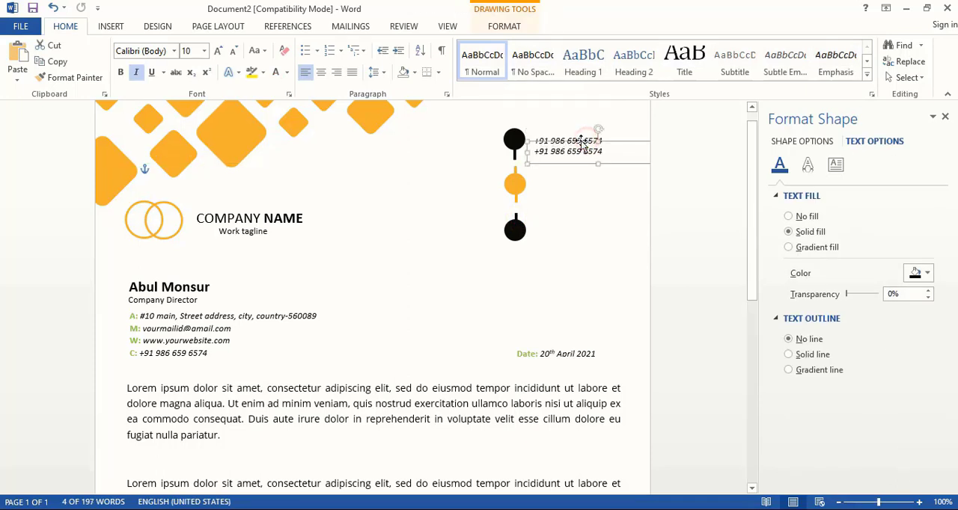
pyautogui.keyDown('shift'); pyautogui.click(568, 138); pyautogui.keyUp('shift')
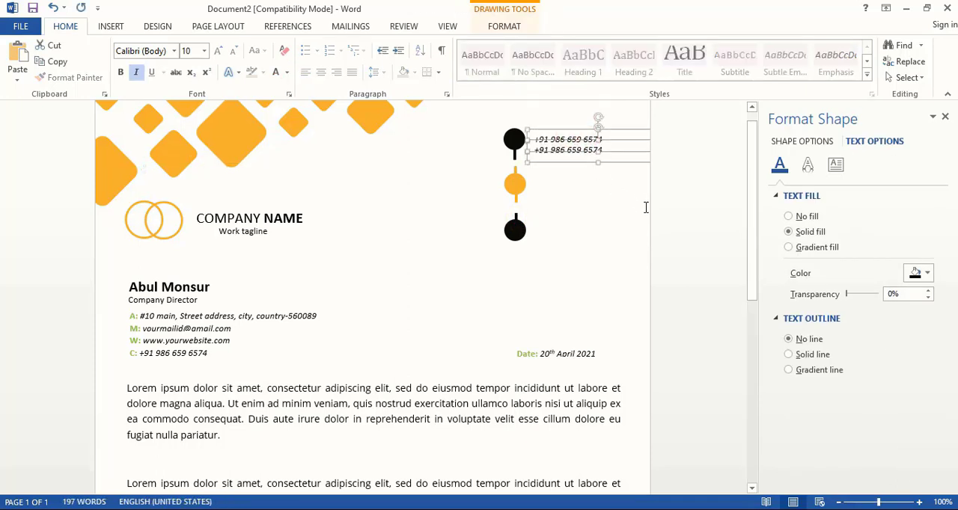
# Step: Copy the e-mail text box beside the orange circle, remove its "M:" label and align it with the phone numbers
pyautogui.click(224, 320)
pyautogui.moveTo(224, 320)
pyautogui.mouseDown()
pyautogui.moveTo(385, 292)
pyautogui.moveTo(560, 169)
pyautogui.moveTo(607, 168)
pyautogui.moveTo(580, 197)
pyautogui.moveTo(498, 193)
pyautogui.mouseUp()
pyautogui.press('Delete')
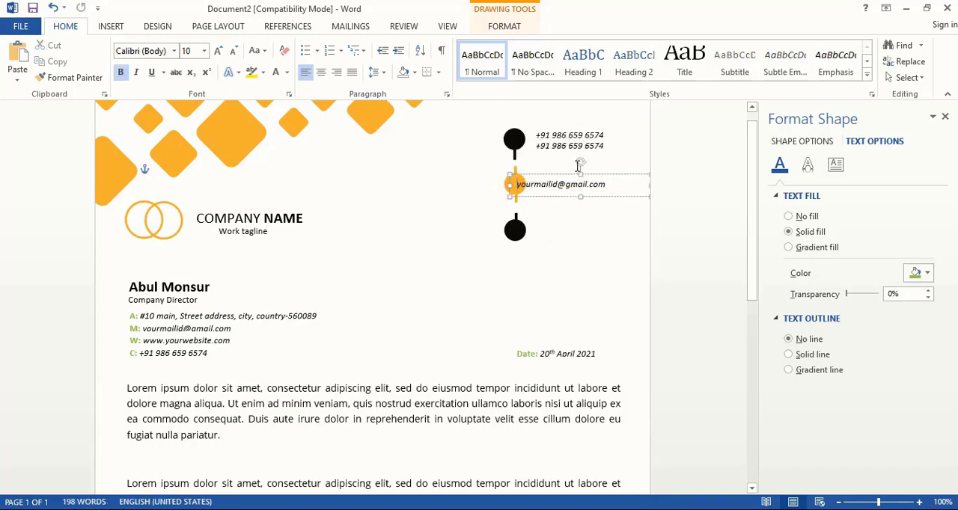
pyautogui.moveTo(566, 175)
pyautogui.mouseDown()
pyautogui.moveTo(602, 175)
pyautogui.moveTo(579, 171)
pyautogui.mouseUp()
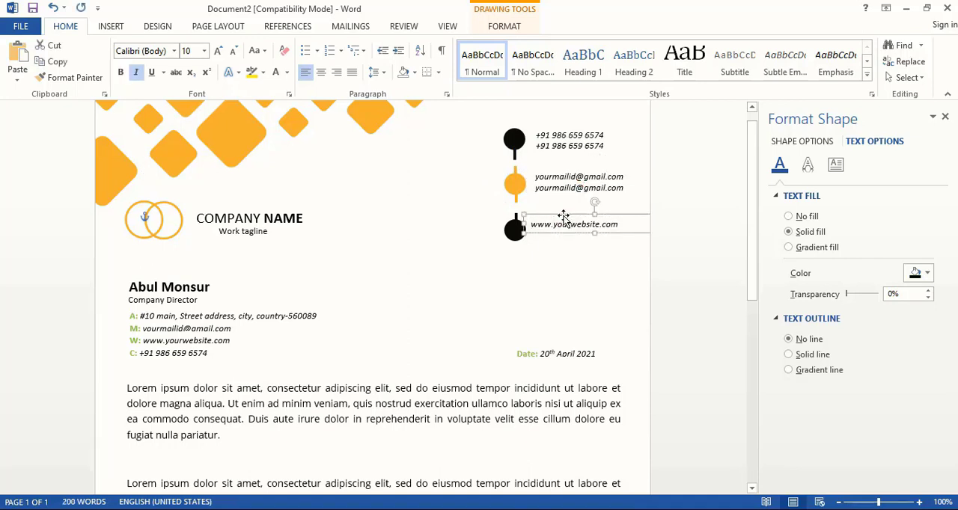
# Step: Place the website text twice beside the lowest black circle and remove the "W:" and "C:" lines from the director's details
pyautogui.click(563, 221)
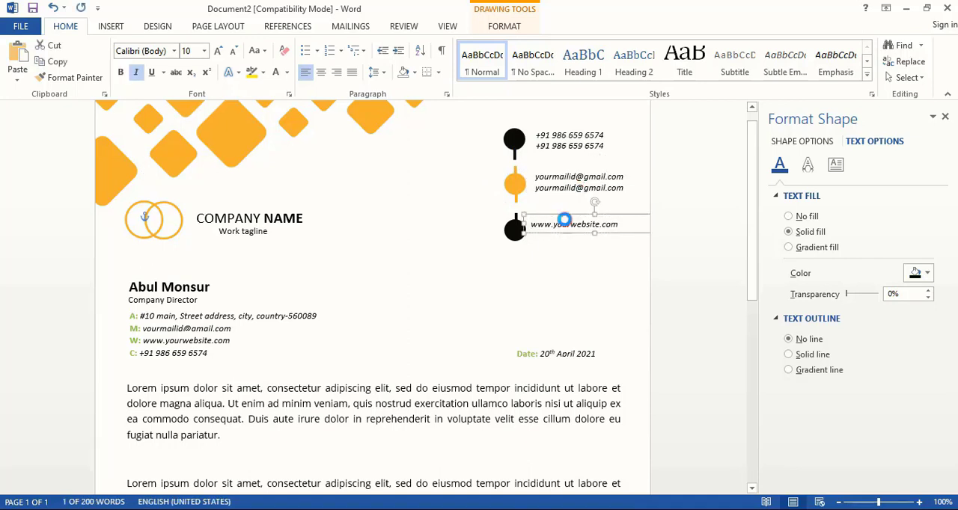
pyautogui.click(242, 342)
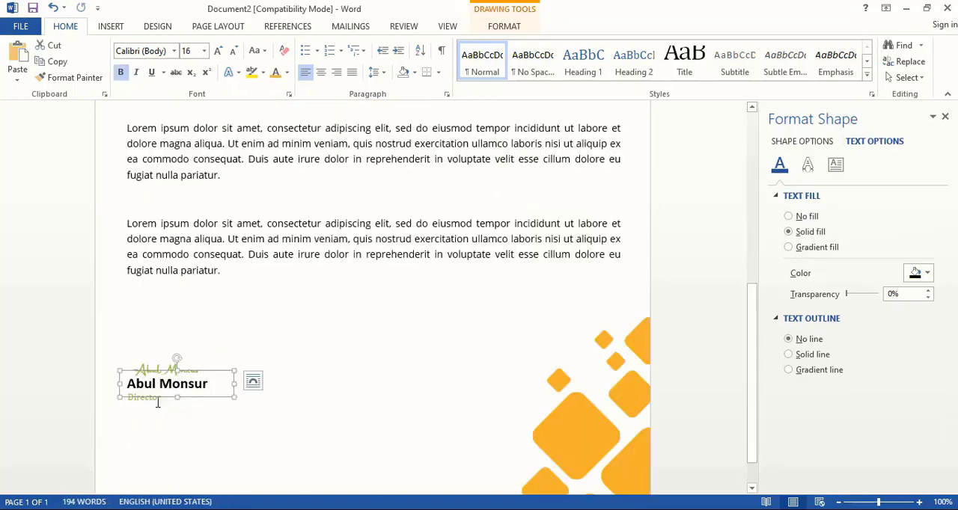
# Step: Change the font colour of the "Director" text box beneath the closing name to orange
pyautogui.click(157, 403)
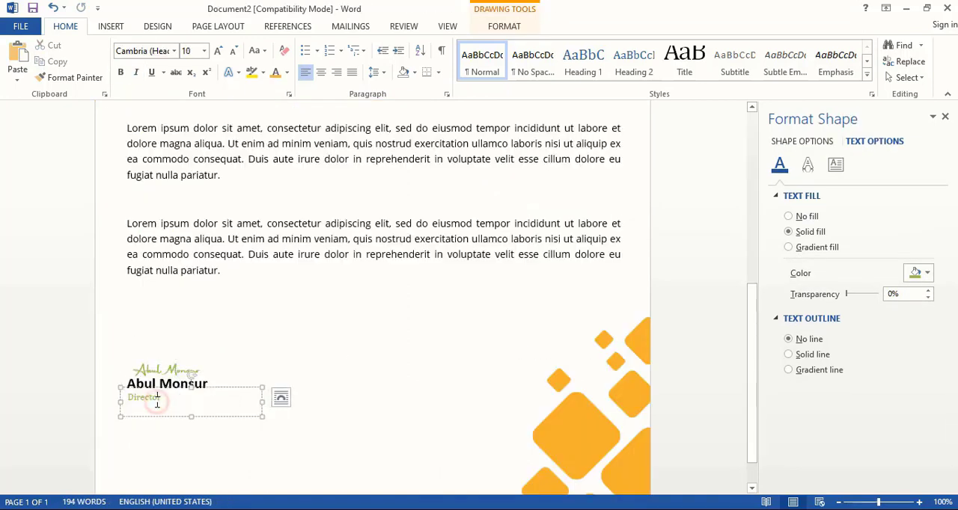
pyautogui.click(215, 387)
pyautogui.click(275, 72)
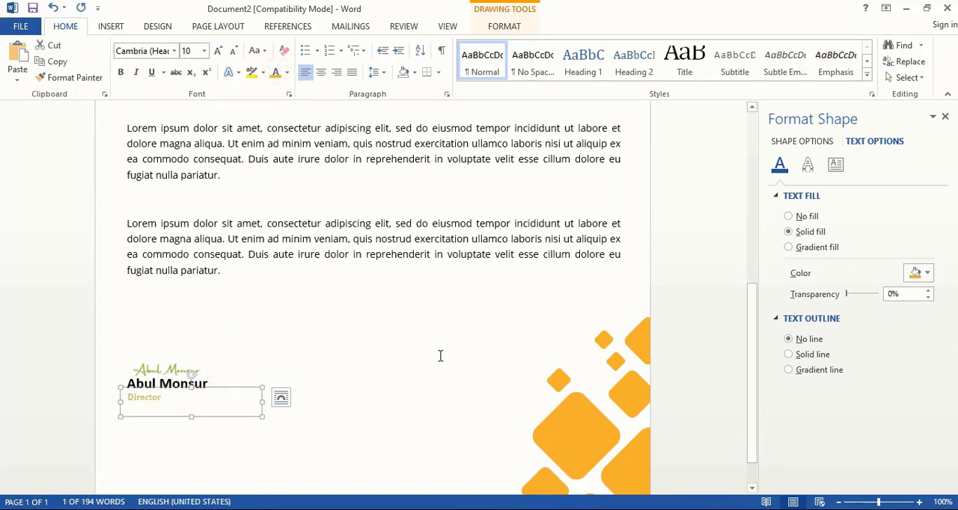
pyautogui.click(427, 349)
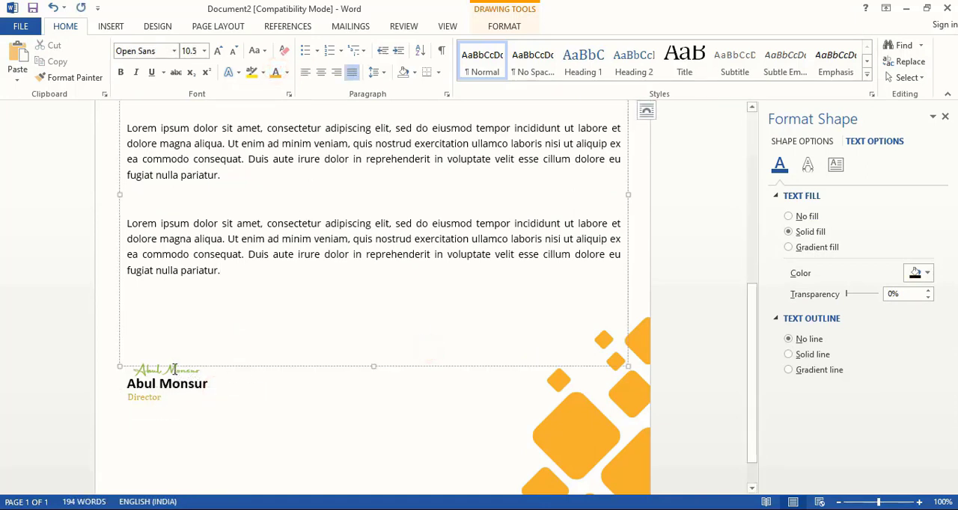
# Step: Change the font colour of the handwritten-style signature and of the "A:", "M:" and "Date:" labels to orange
pyautogui.click(172, 370)
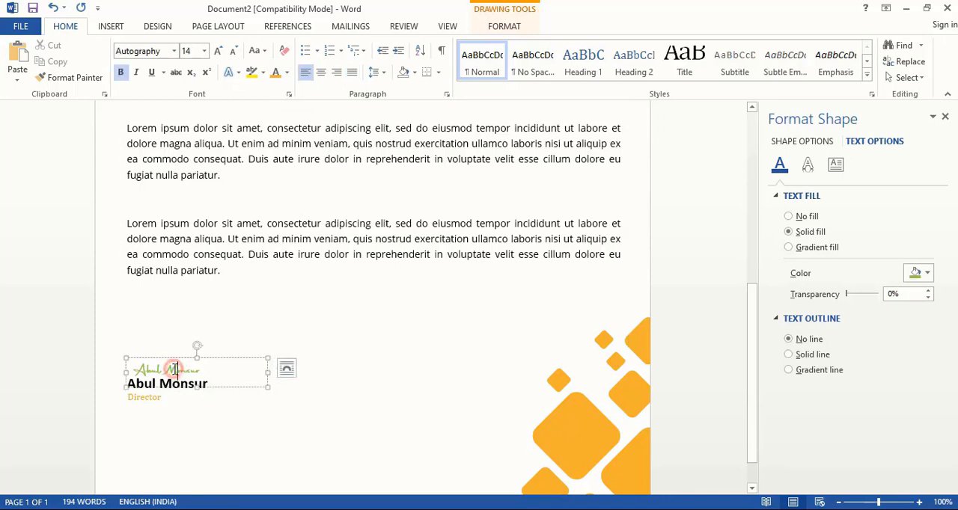
pyautogui.click(222, 361)
pyautogui.click(275, 73)
pyautogui.click(382, 316)
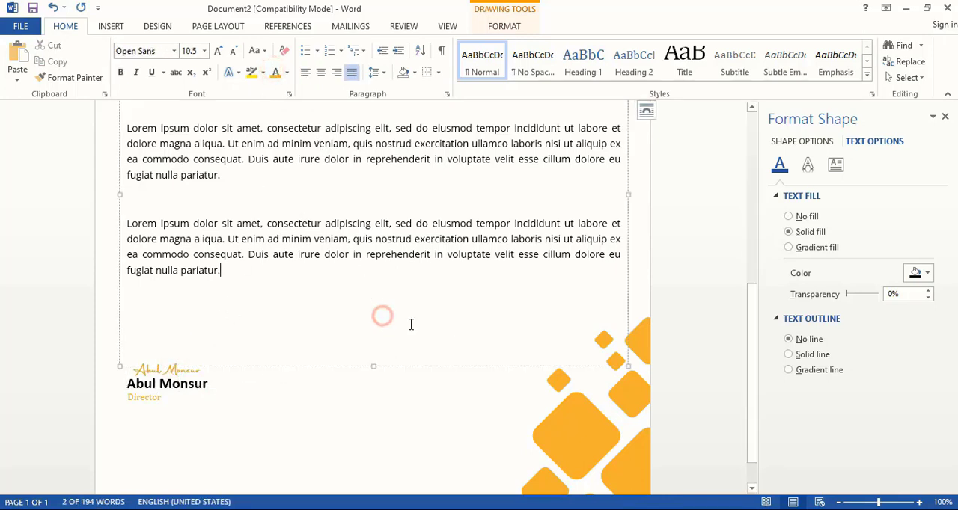
pyautogui.hotkey('ctrl', 'Home')
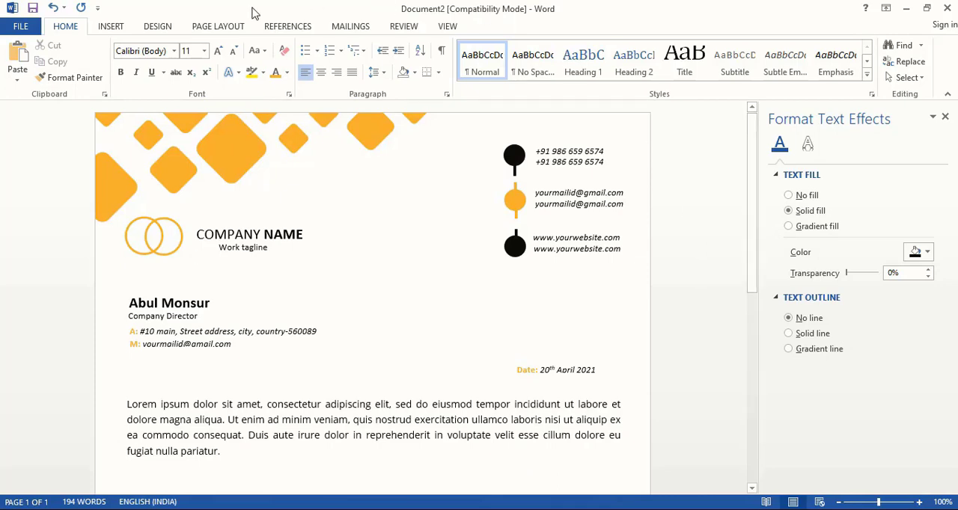
# Step: Insert the Contact-icon picture in front of text, shrink it to 0.27" and place it on the topmost black circle
pyautogui.click(111, 27)
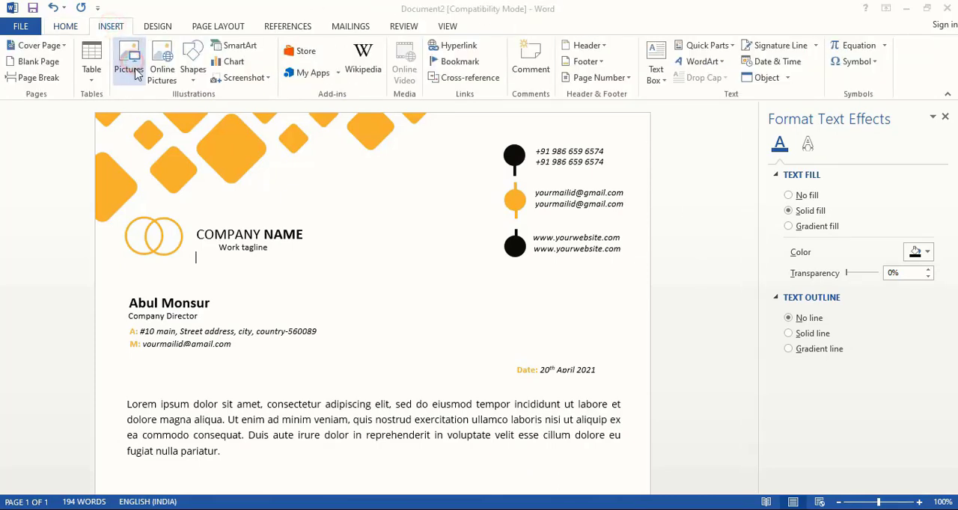
pyautogui.click(130, 68)
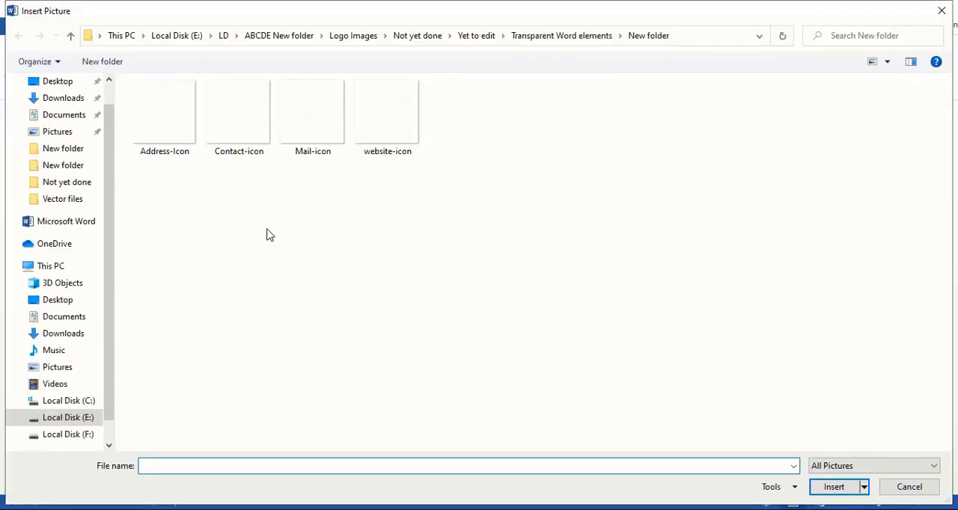
pyautogui.doubleClick(234, 134)
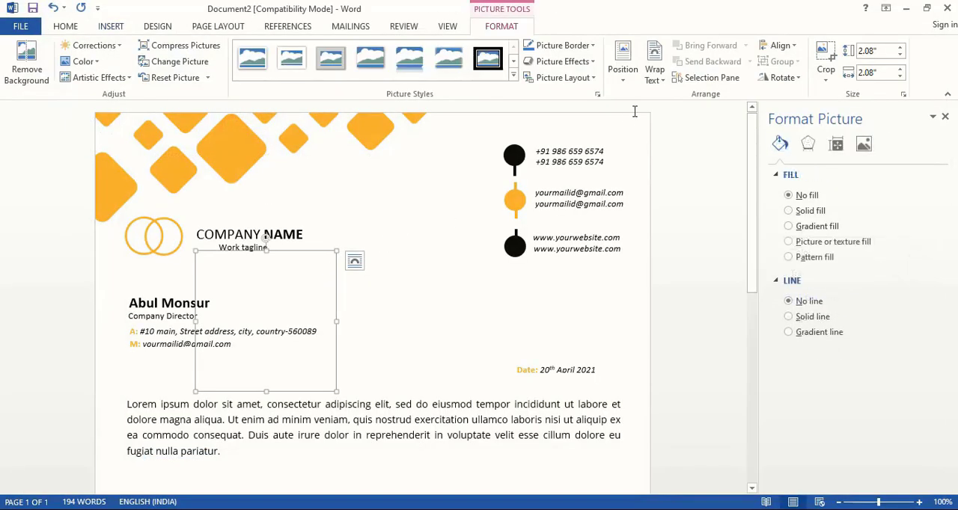
pyautogui.click(655, 75)
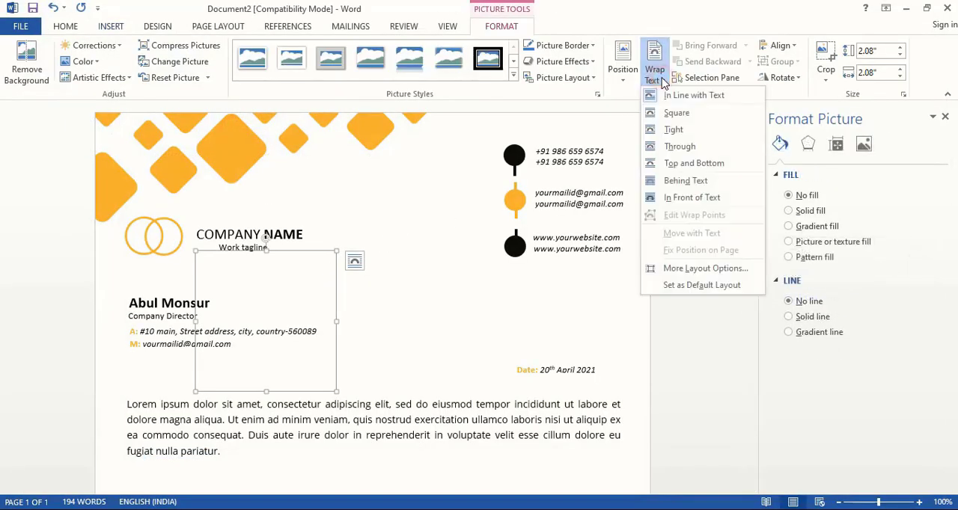
pyautogui.click(671, 197)
pyautogui.moveTo(339, 255); pyautogui.dragTo(522, 147)
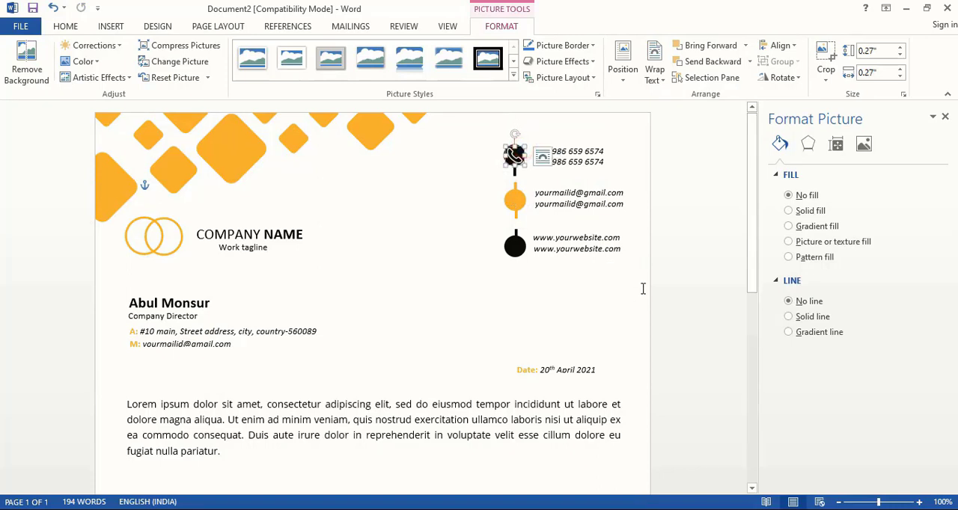
pyautogui.click(705, 267)
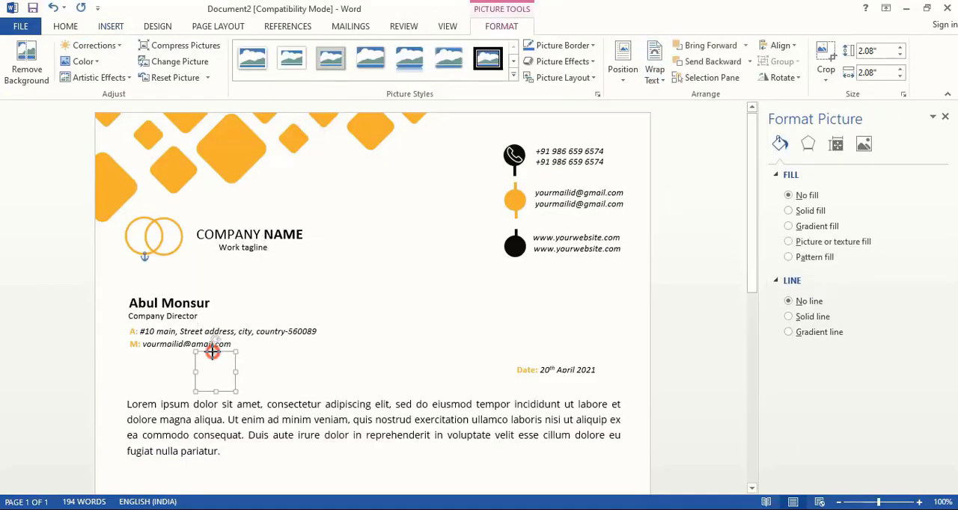
# Step: Add the Mail-icon picture to the orange circle and the website-icon picture to the lowest black circle at matching size
pyautogui.moveTo(212, 373); pyautogui.dragTo(515, 198)
pyautogui.click(129, 66)
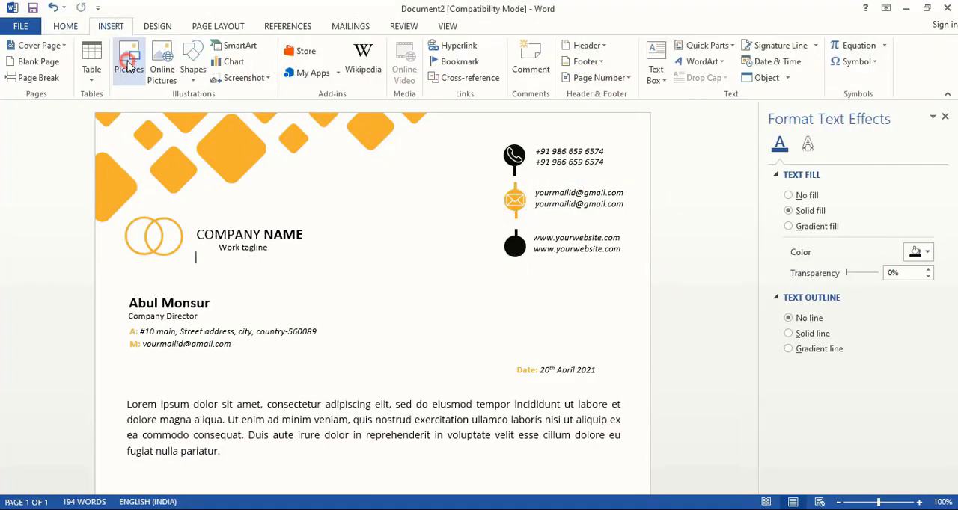
pyautogui.click(722, 309)
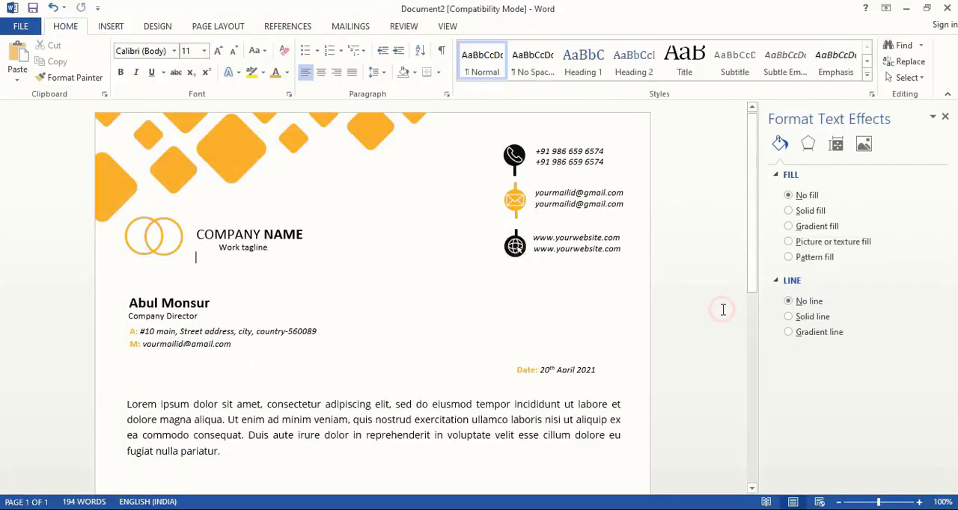